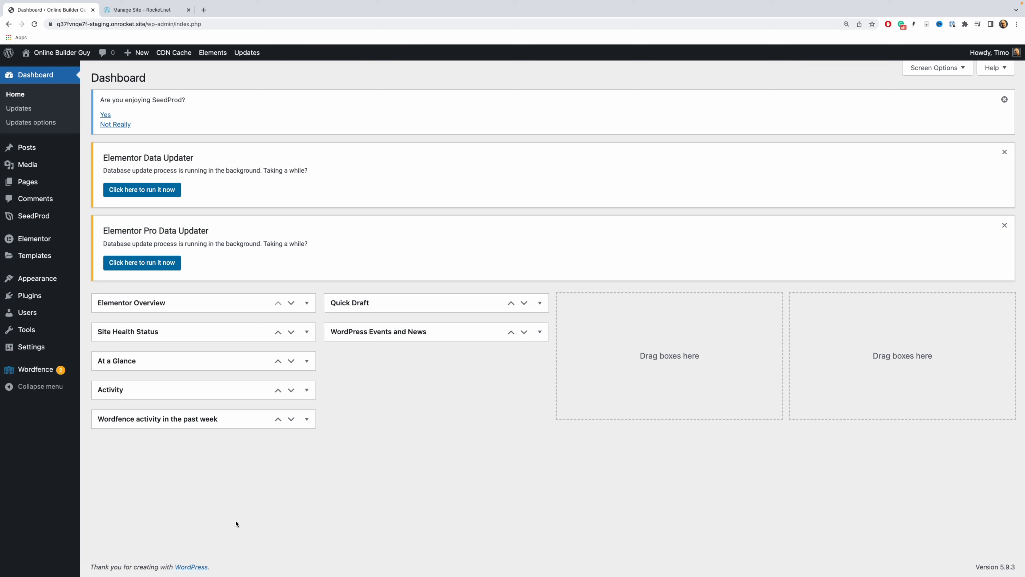
Step: Create a new Elementor template of type Page named "Timer"
mouse_move(47, 258)
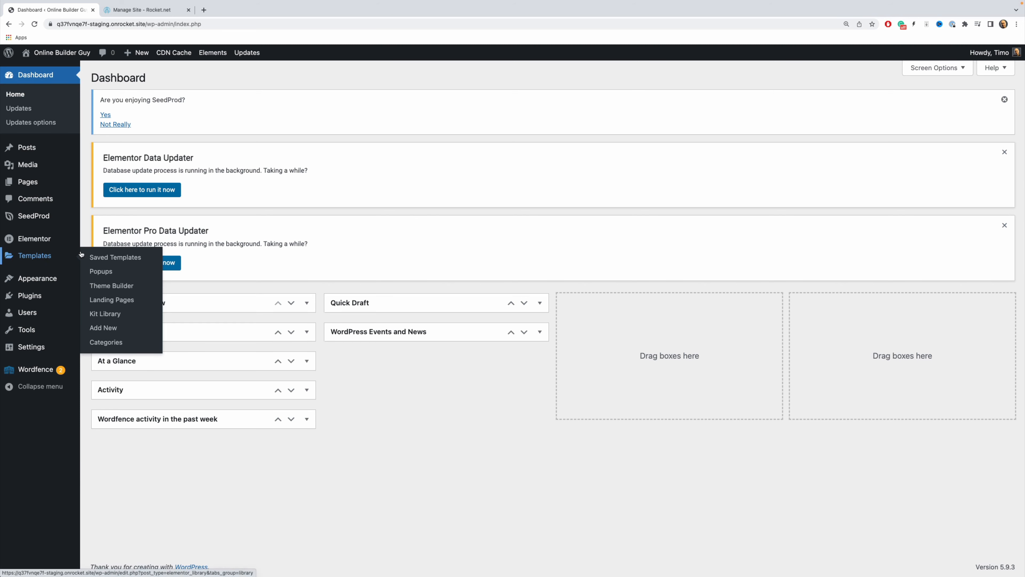
left_click(112, 331)
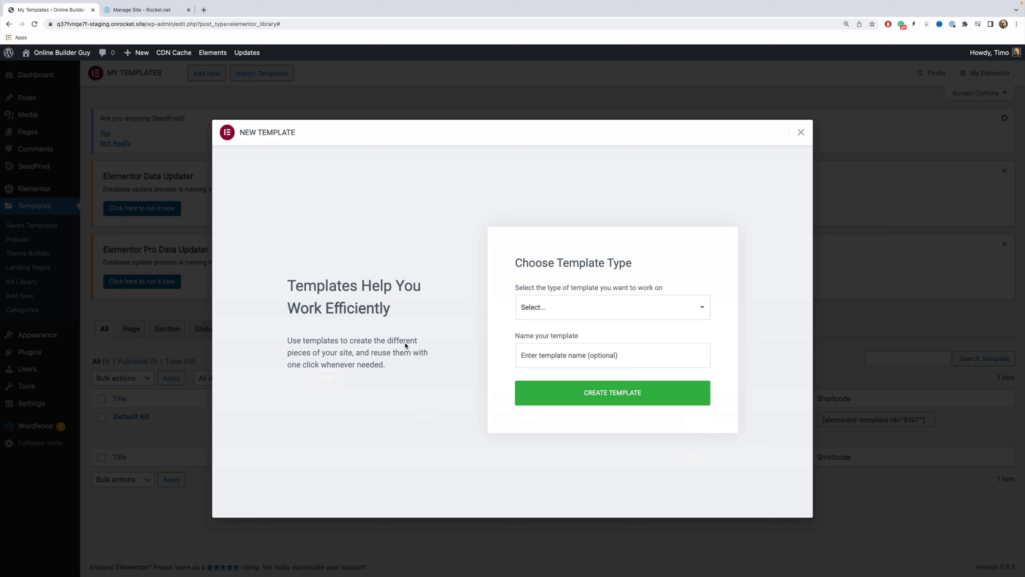
left_click(624, 308)
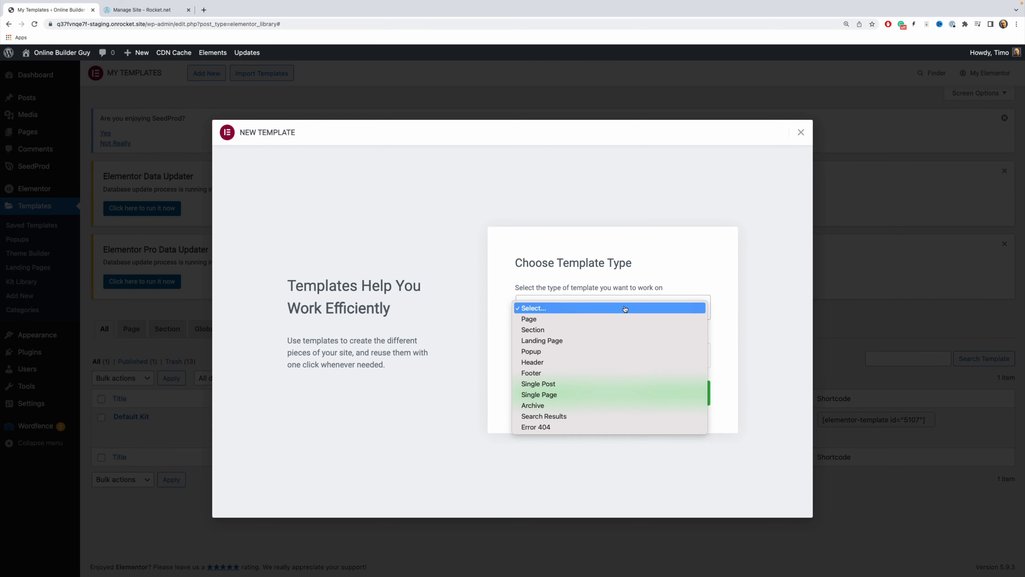
left_click(620, 319)
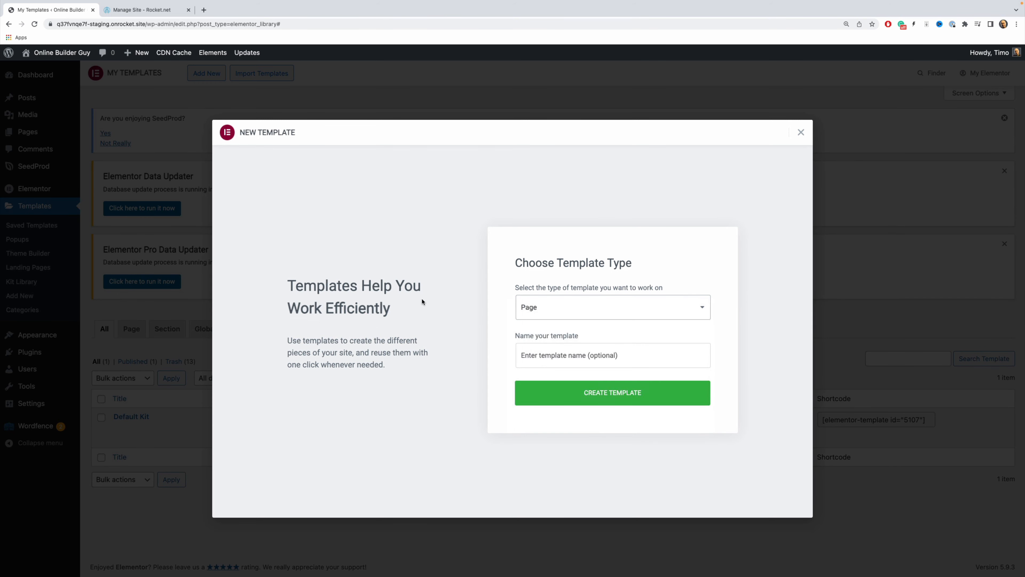
left_click(539, 356)
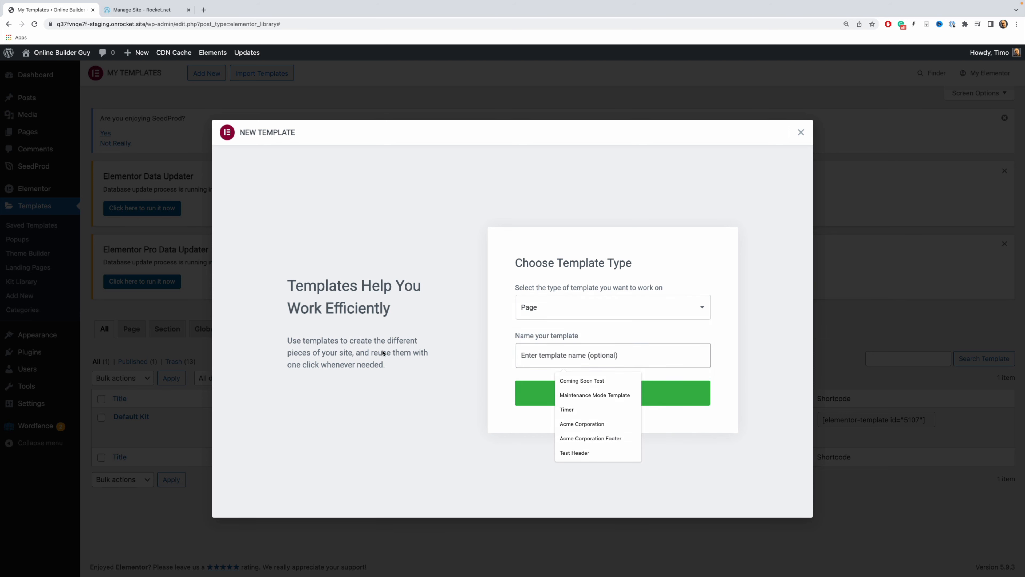
type("Timer")
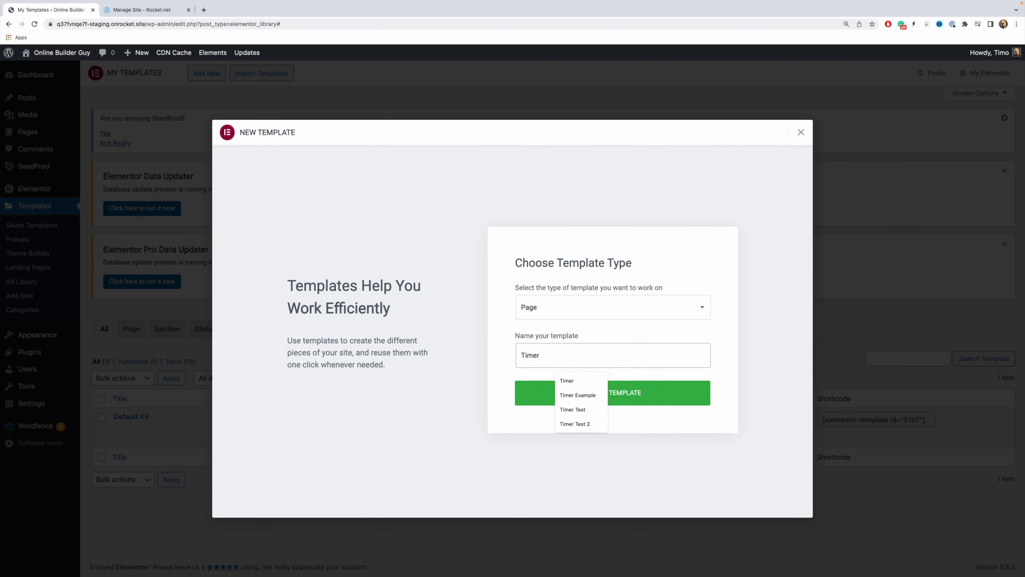
left_click(454, 383)
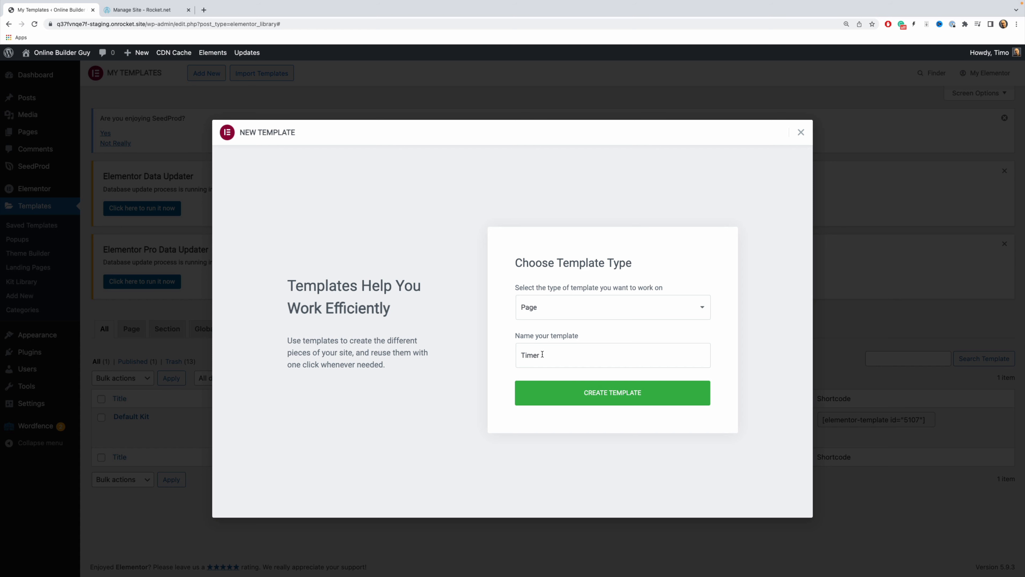
left_click(576, 401)
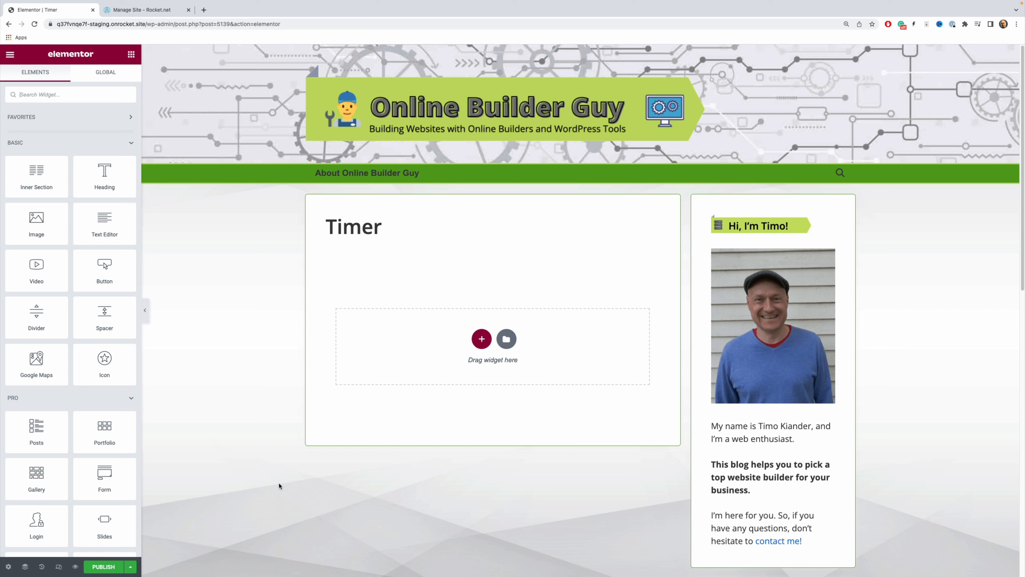
Step: Set the Timer page's layout to Elementor Canvas in the page settings
left_click(8, 566)
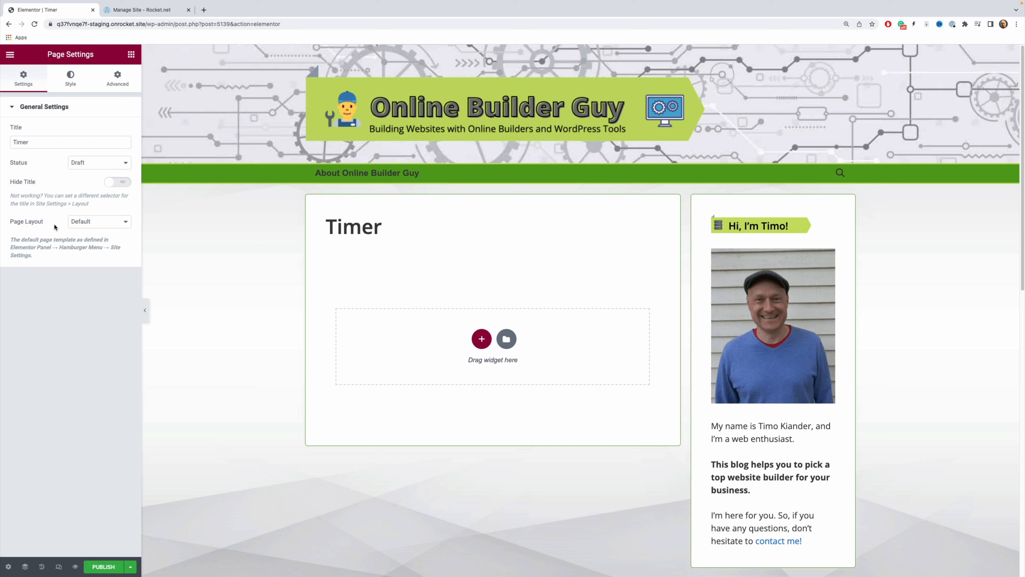
left_click(81, 229)
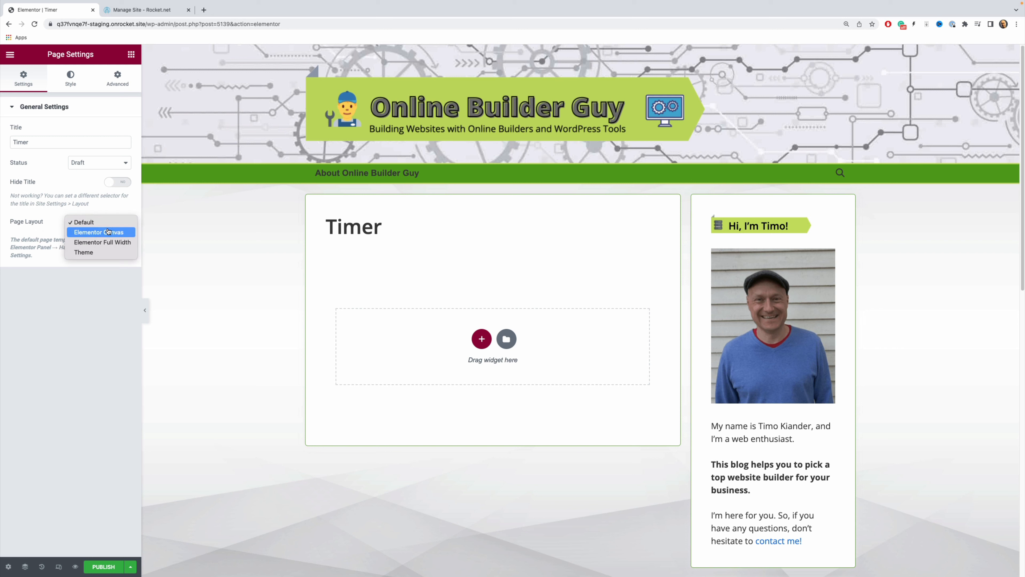
left_click(108, 231)
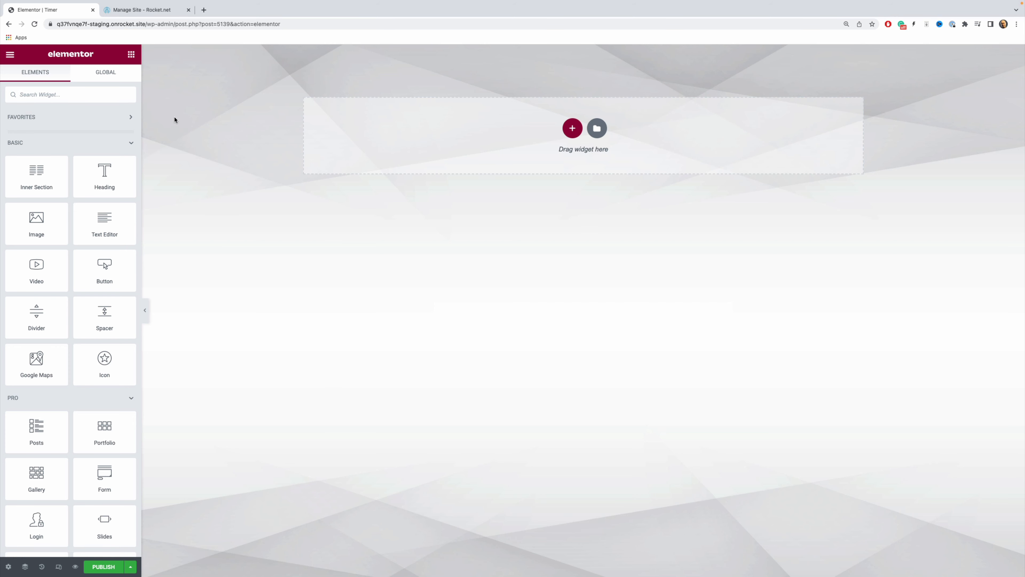
Step: Add a Countdown widget from the Pro widgets to the empty section of the page
left_click(131, 142)
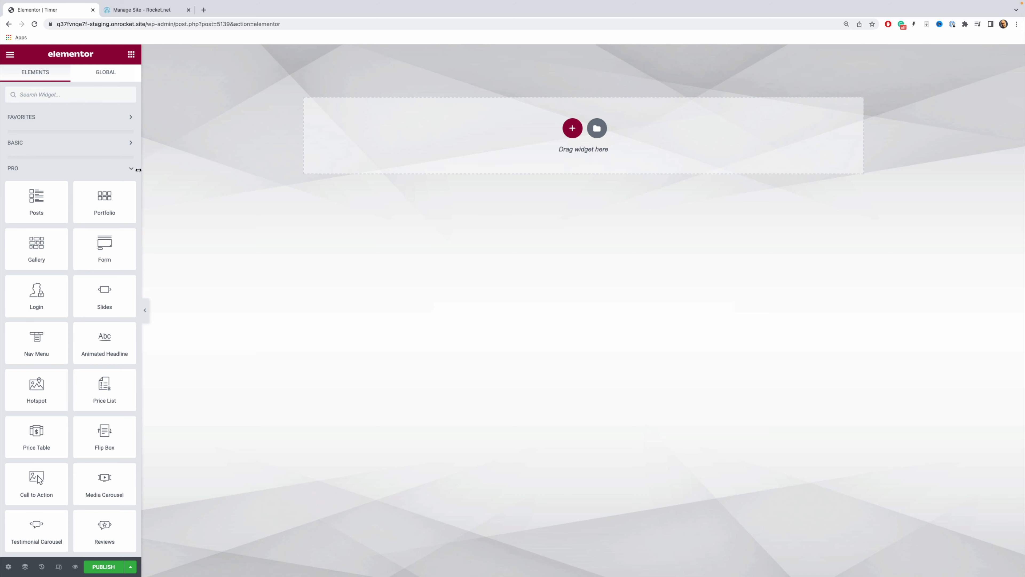
scroll(103, 212, "down", 3)
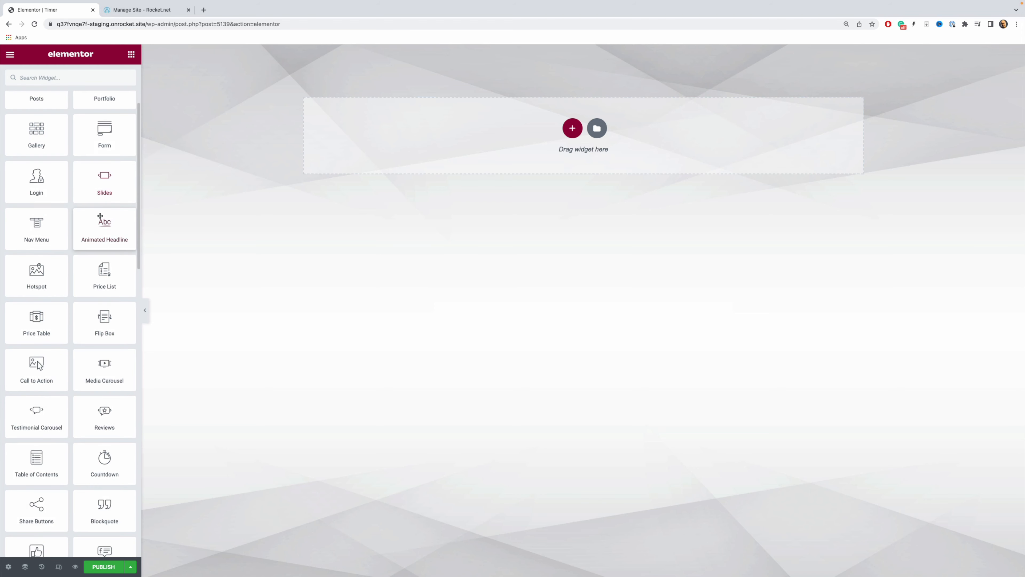
scroll(100, 216, "down", 1)
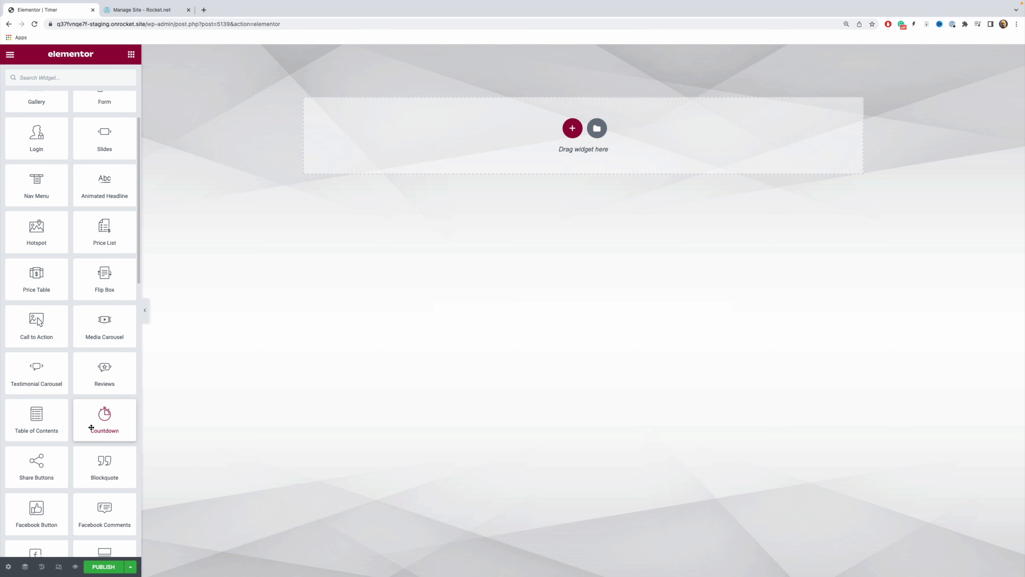
left_click_drag(94, 423, 561, 129)
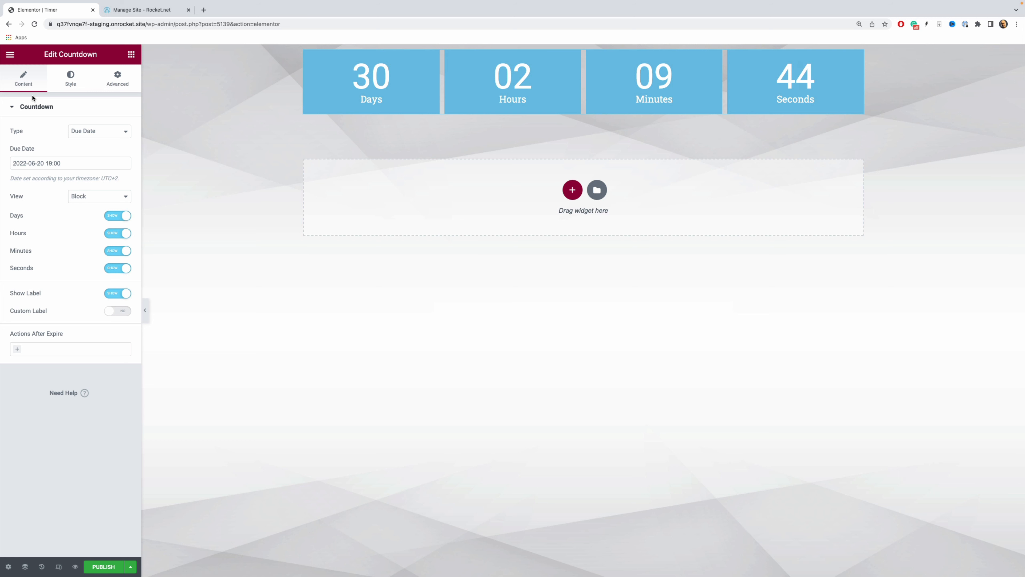
Step: Examine the countdown's advanced settings and its available type options
left_click(118, 83)
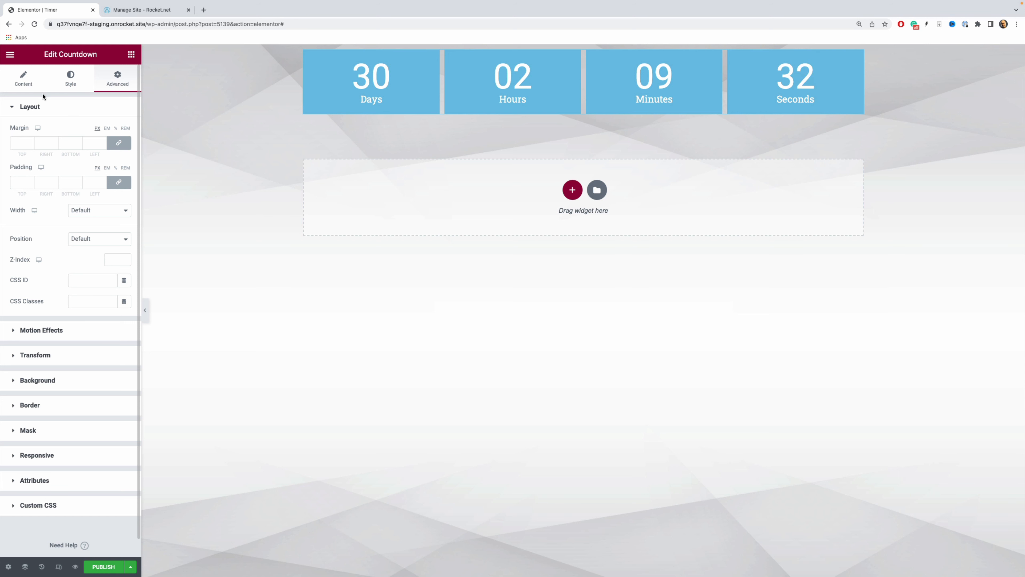
left_click(27, 87)
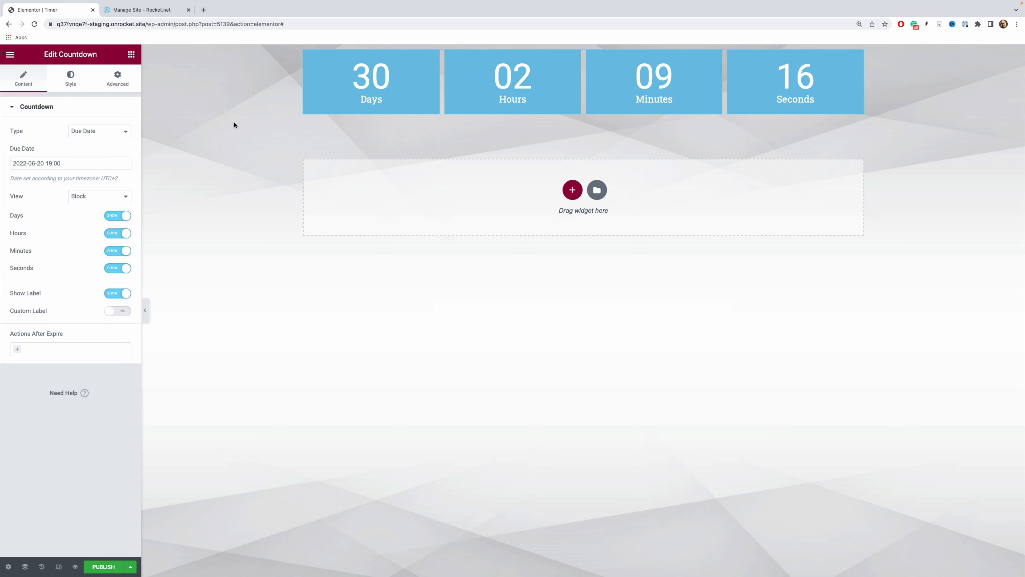
left_click(127, 136)
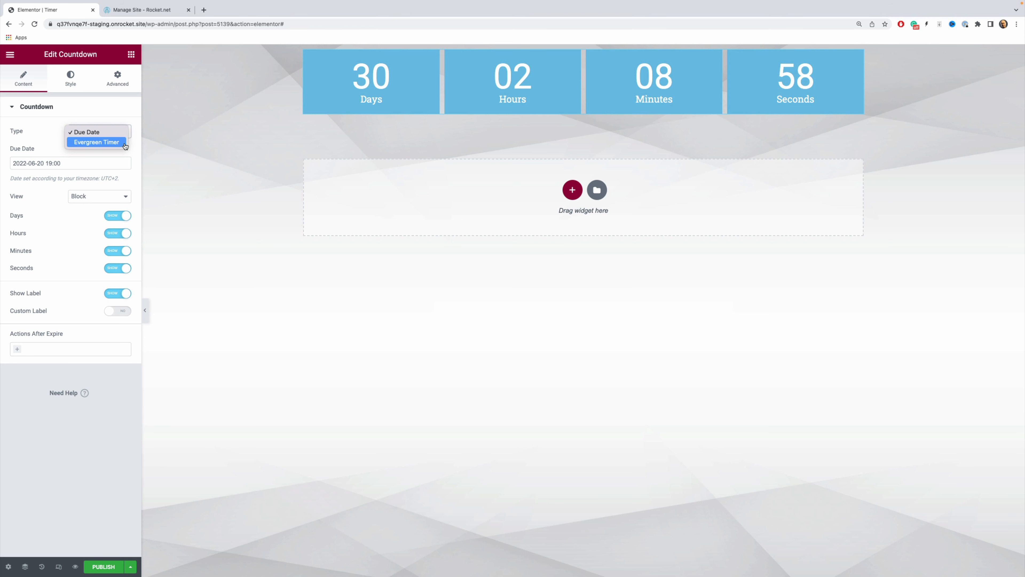
left_click(40, 133)
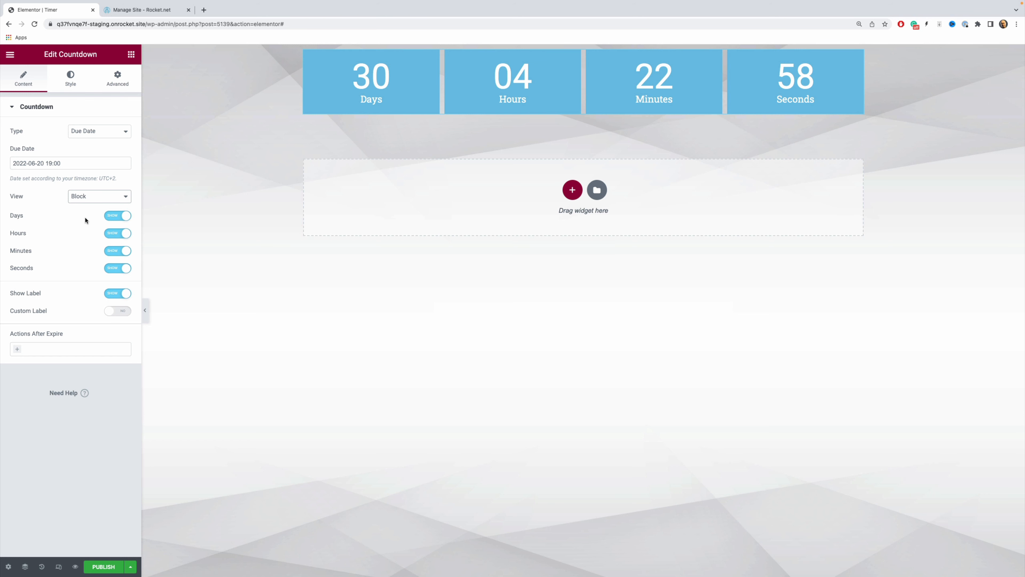
Step: Try the Inline view for the countdown and return it to Block
left_click(97, 202)
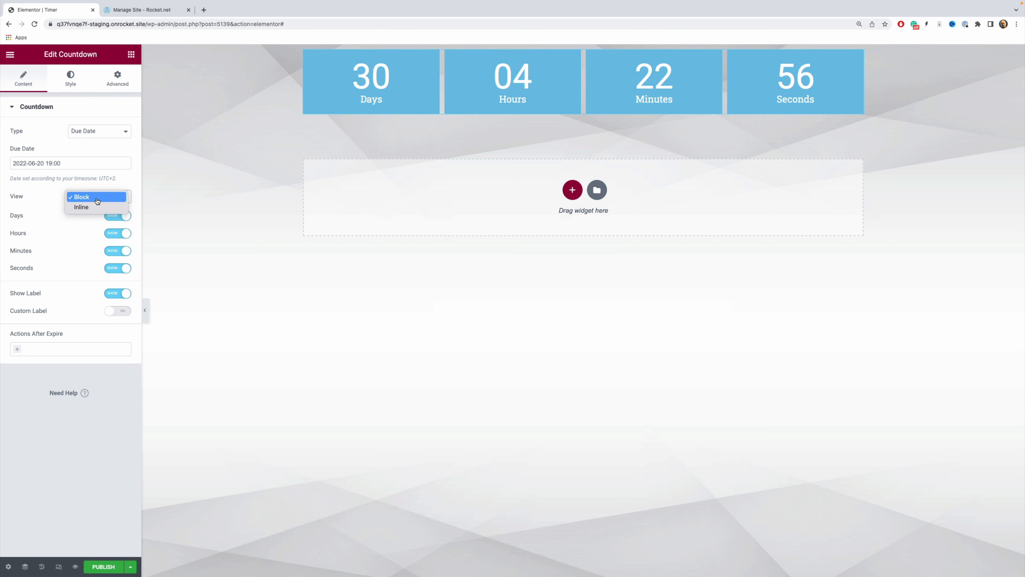
left_click(83, 208)
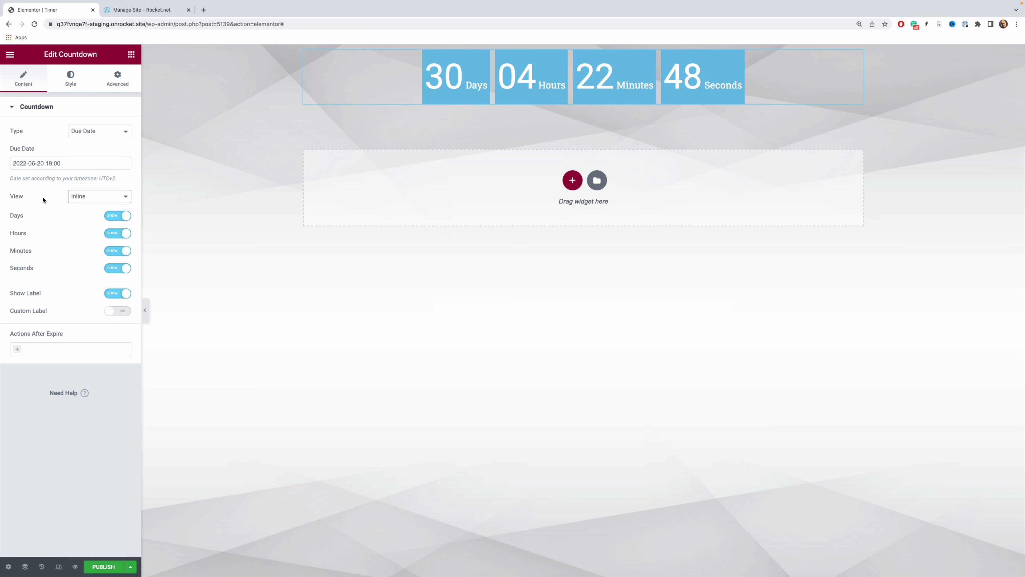
left_click(80, 198)
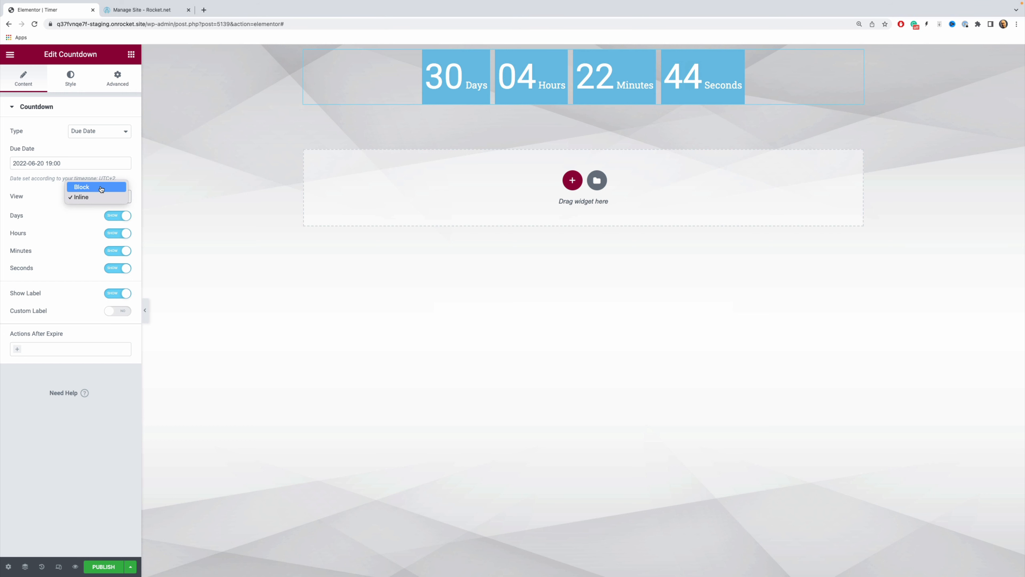
left_click(100, 188)
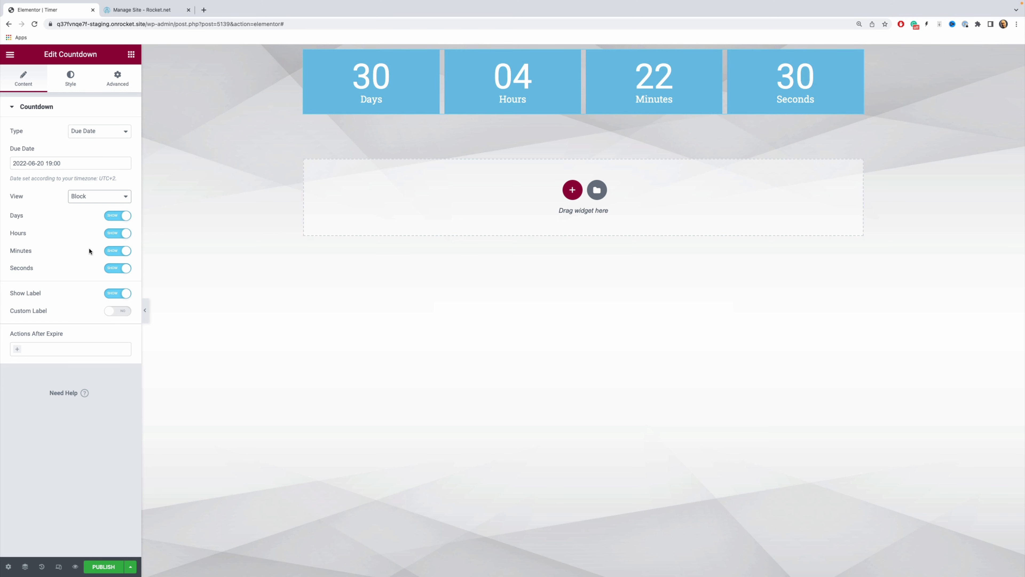
Step: Try hiding the countdown's days, hours and minutes, and show all three again
left_click(111, 218)
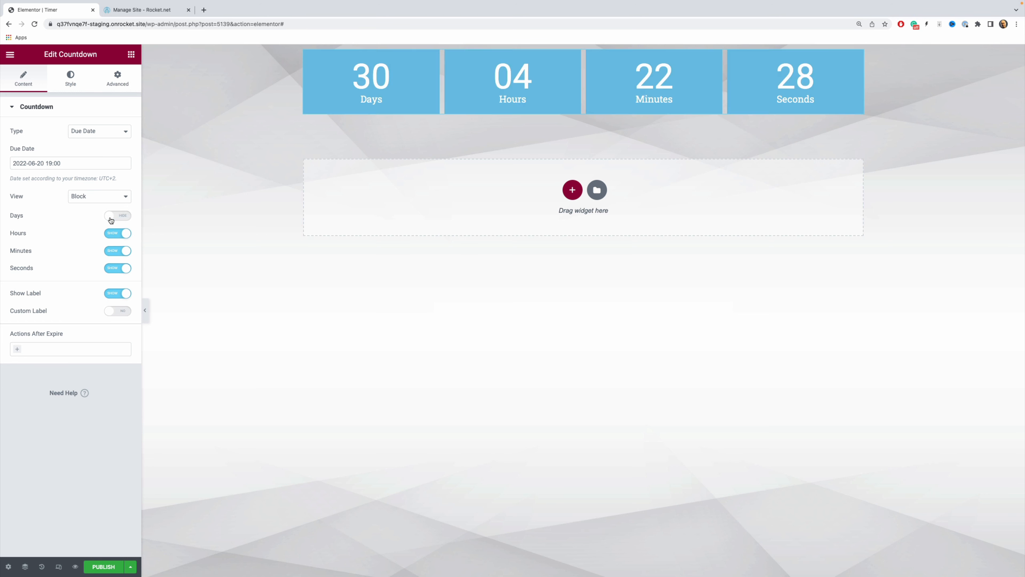
left_click(110, 236)
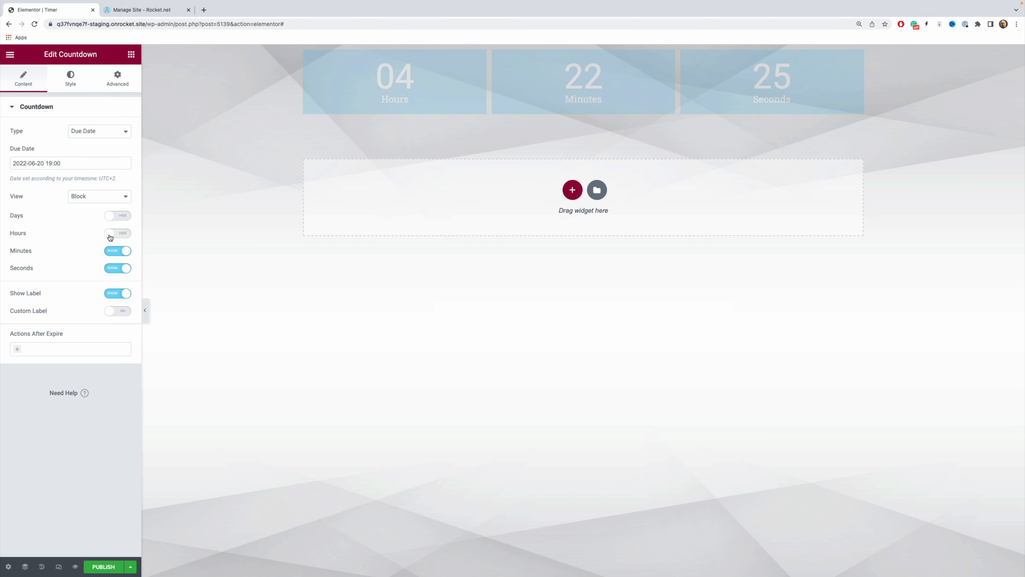
left_click(111, 253)
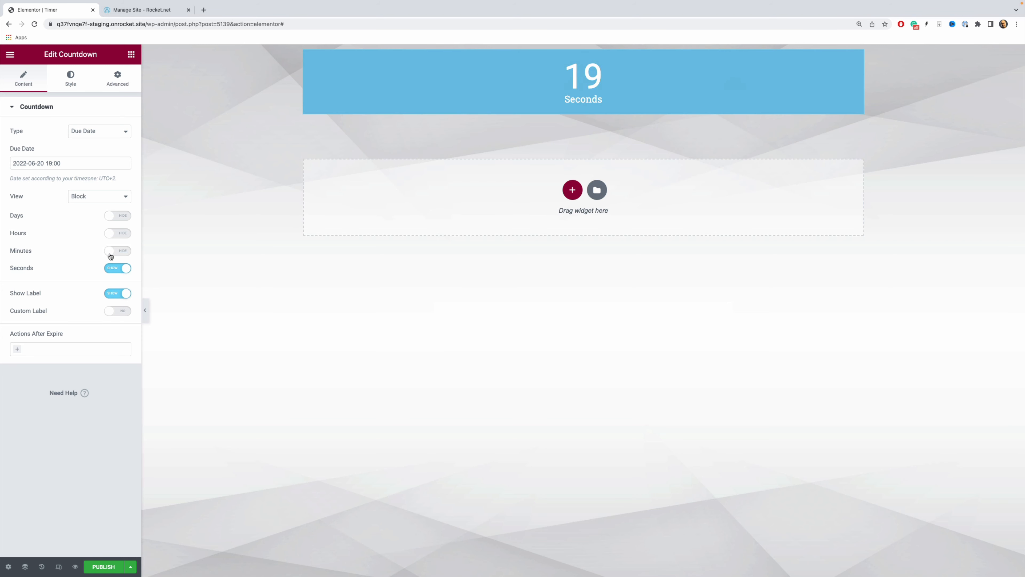
left_click(121, 255)
left_click(121, 234)
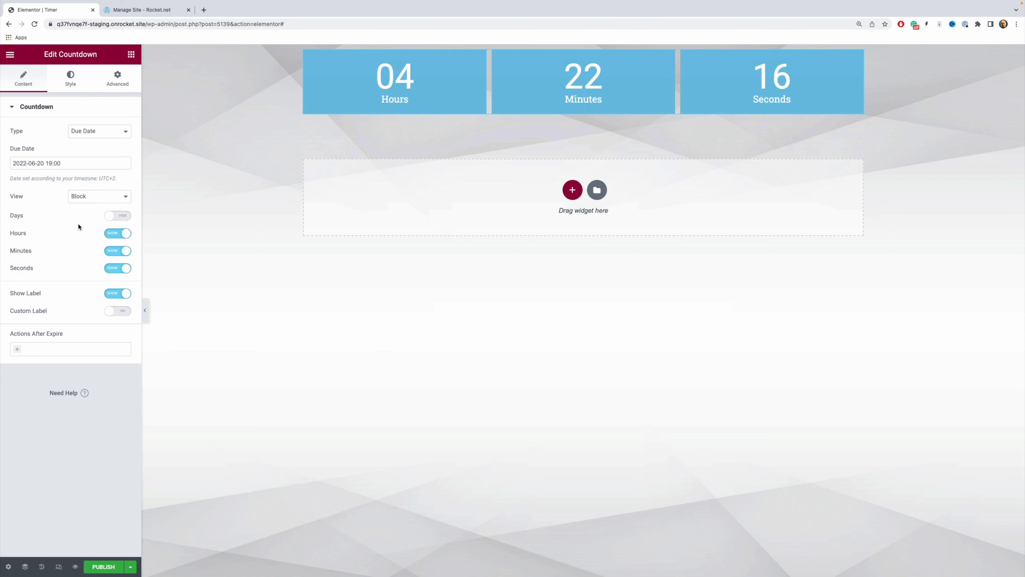
left_click(126, 218)
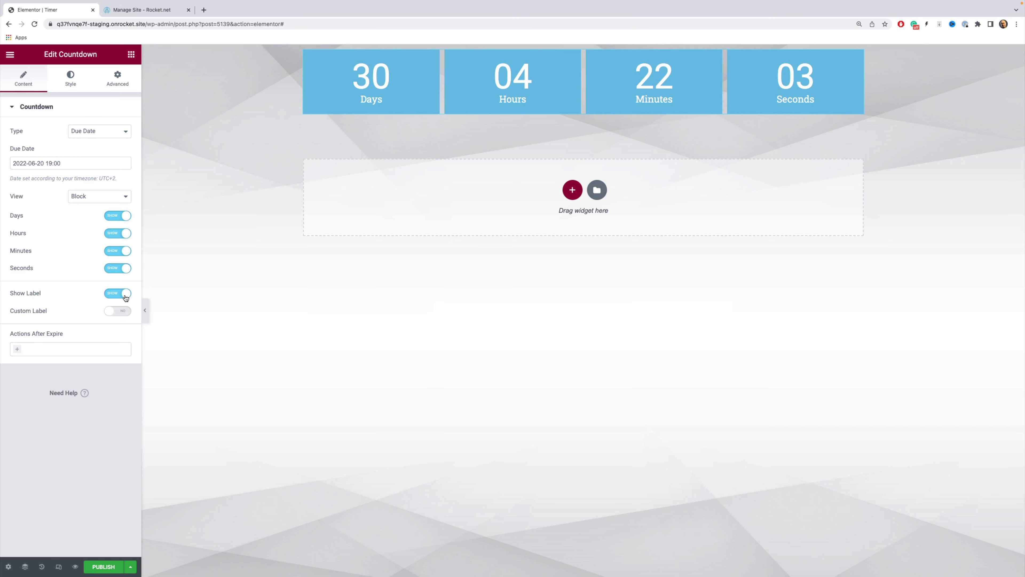
Step: Hide and restore the countdown's labels, and enable custom labels
left_click(109, 294)
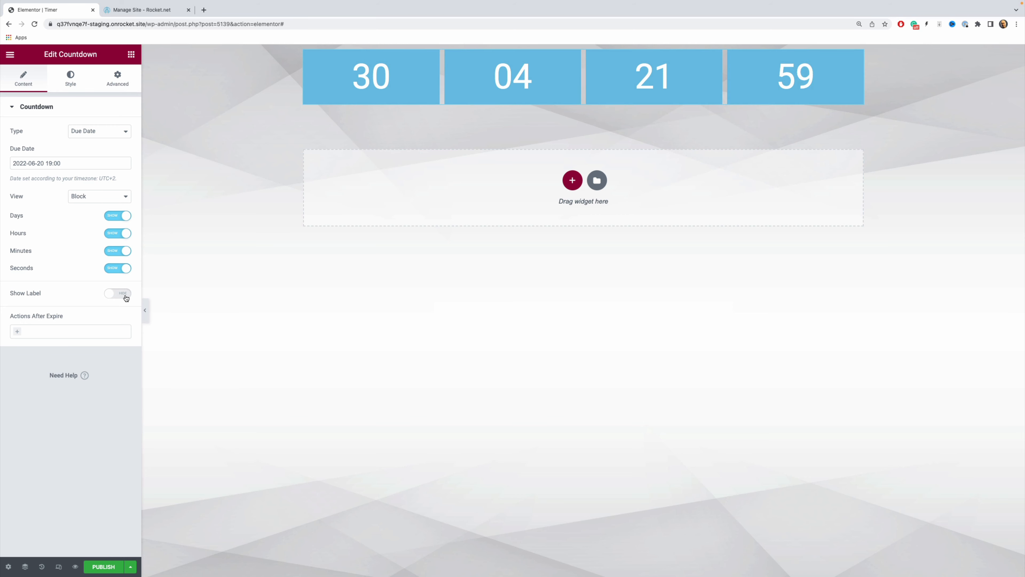
left_click(109, 294)
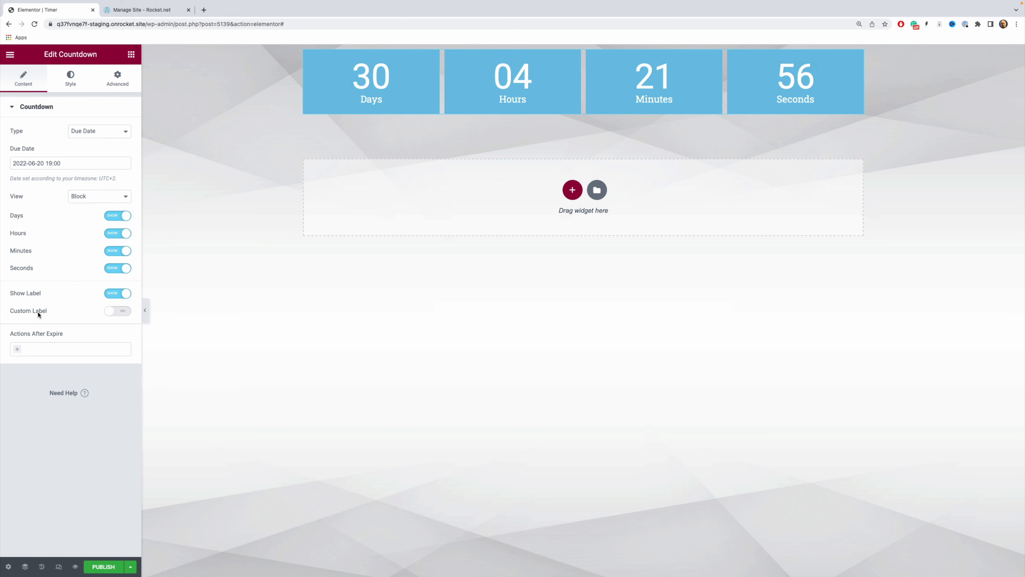
left_click(126, 315)
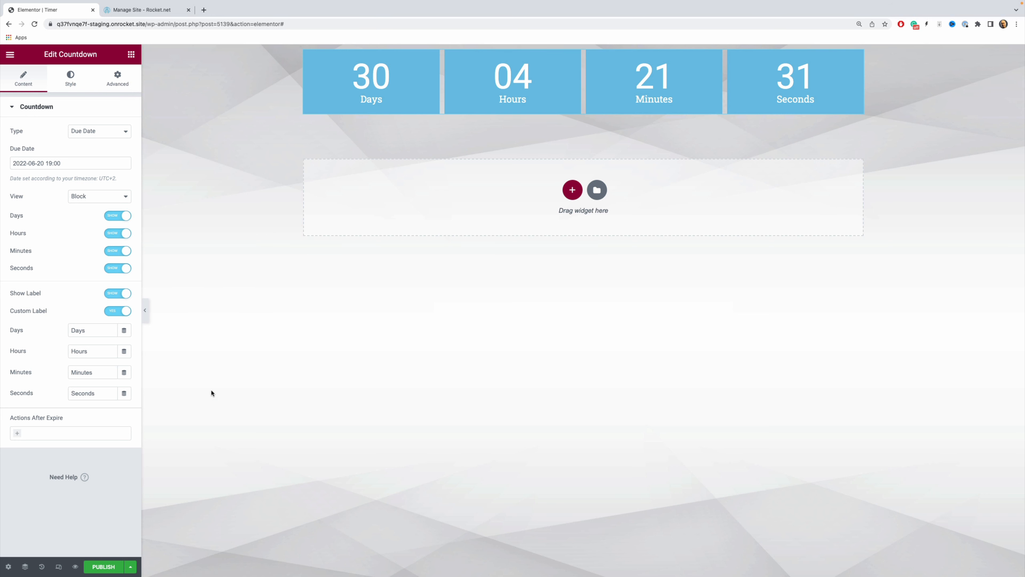
Step: Try Redirect as the countdown's action after expiry and replace it with Hide
left_click(17, 434)
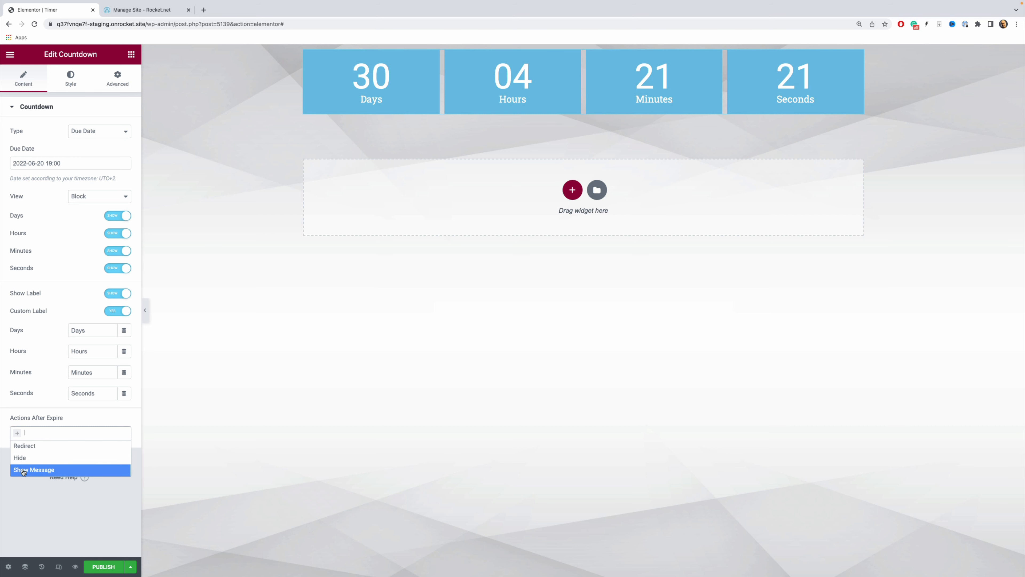
left_click(25, 445)
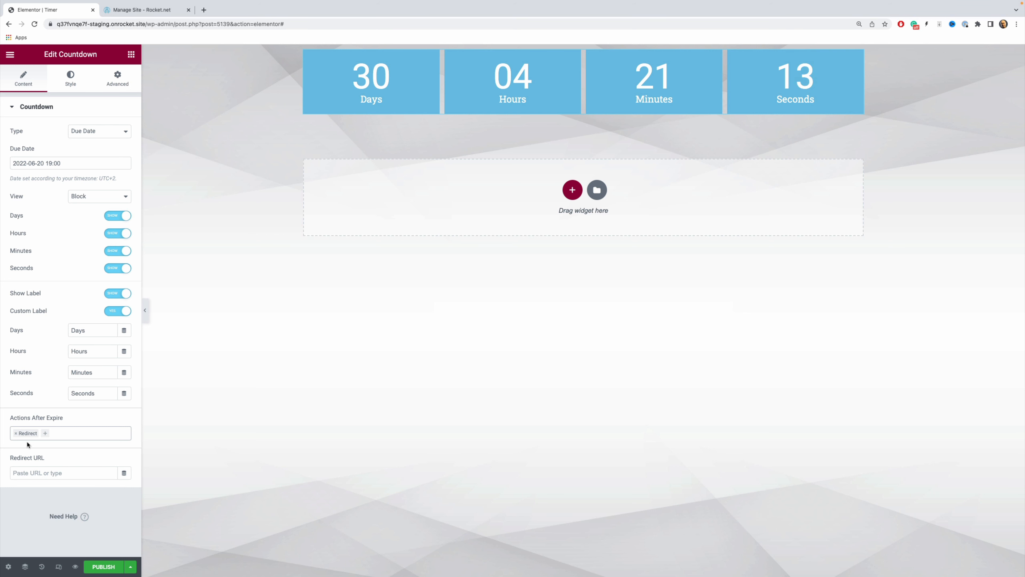
left_click(16, 433)
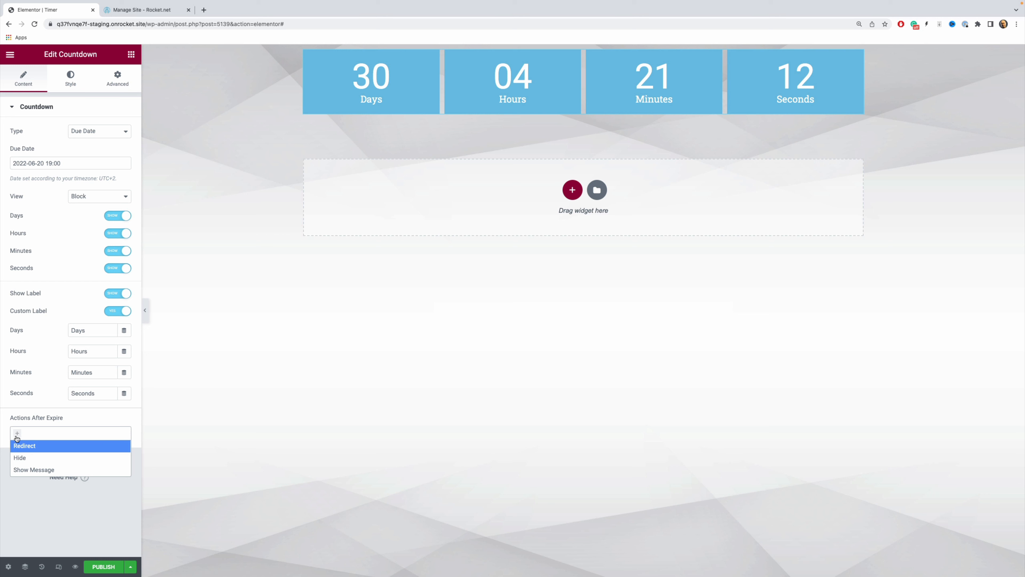
left_click(29, 457)
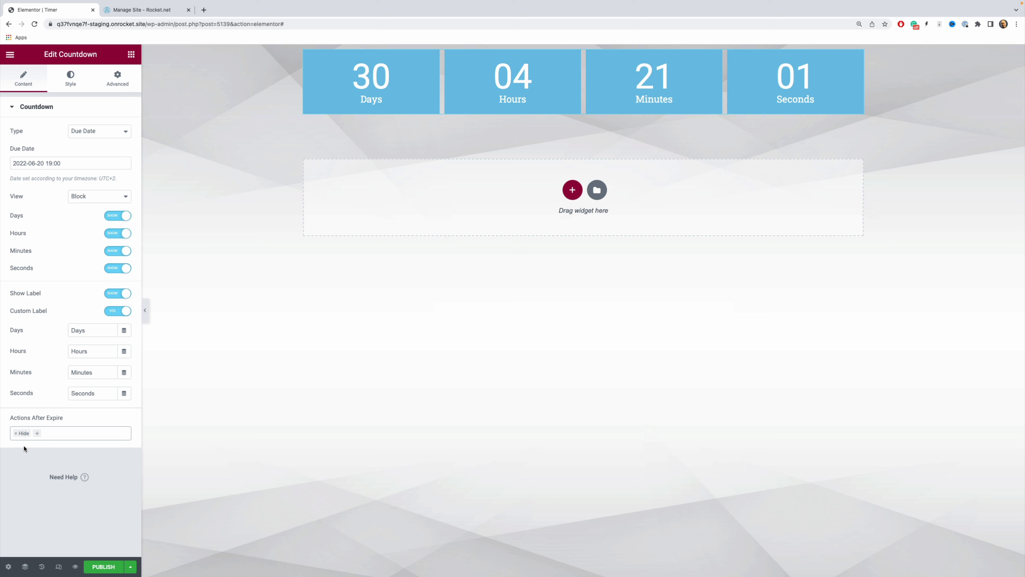
Step: Replace Hide with Show Message as the countdown's action after expiry
left_click(15, 433)
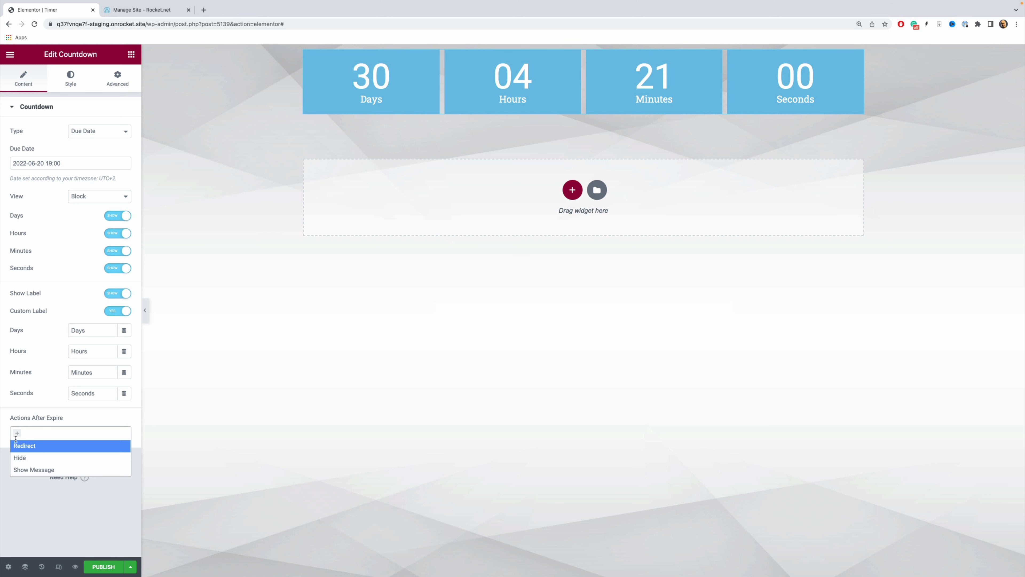
left_click(35, 469)
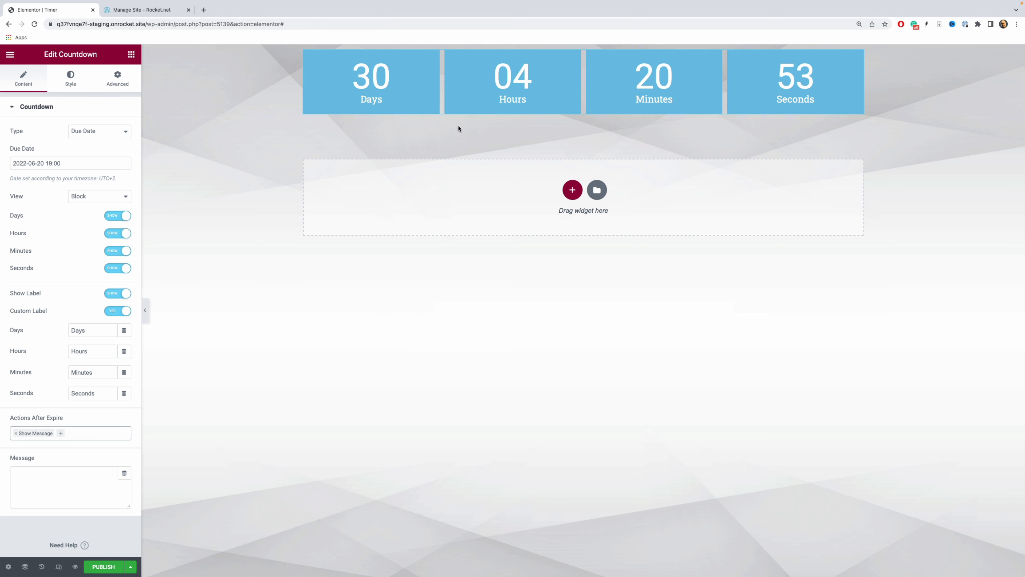
left_click(28, 484)
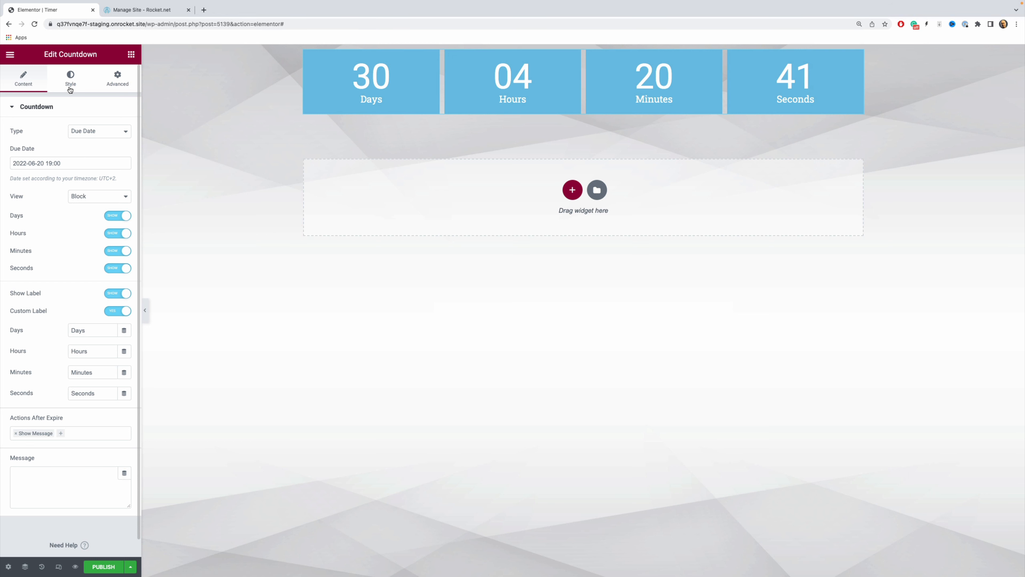
Step: Preview the countdown's box styling in the tablet and mobile layouts, and return to the desktop layout
left_click(70, 79)
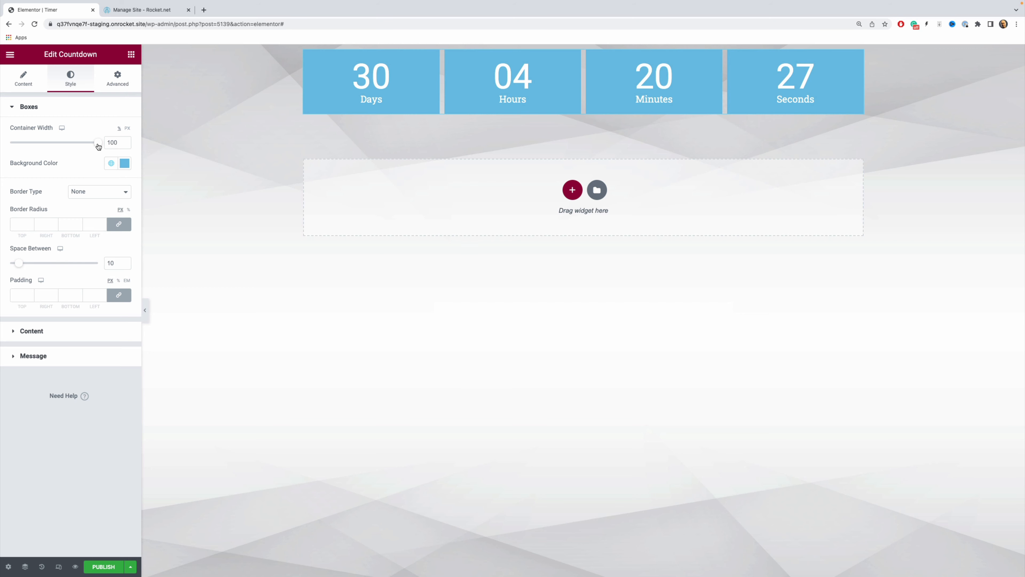
mouse_move(98, 145)
left_mouse_down()
mouse_move(39, 144)
mouse_move(100, 146)
left_mouse_up()
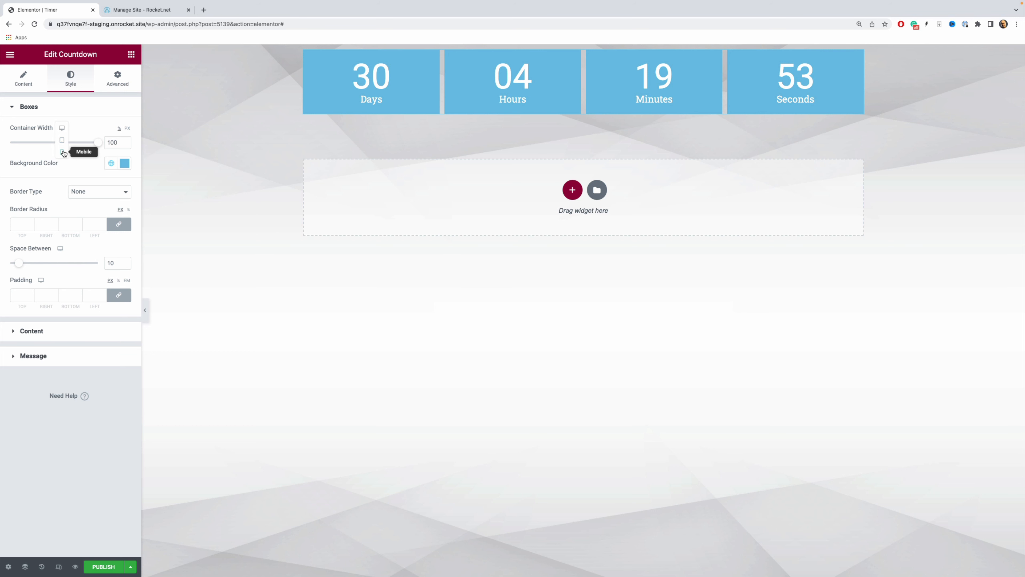
left_click(62, 140)
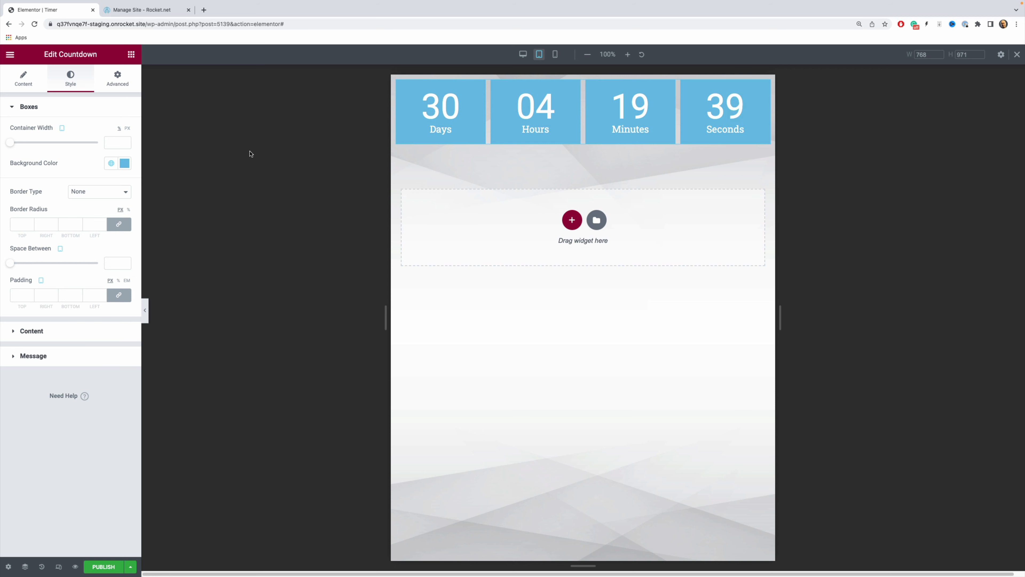
left_click(61, 129)
left_click(61, 139)
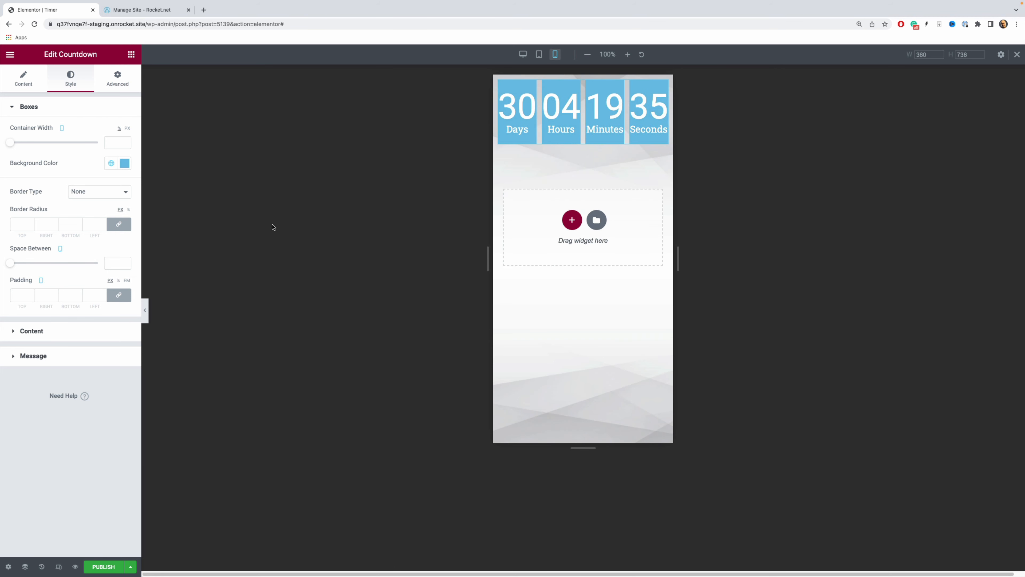
left_click(62, 128)
left_click(62, 108)
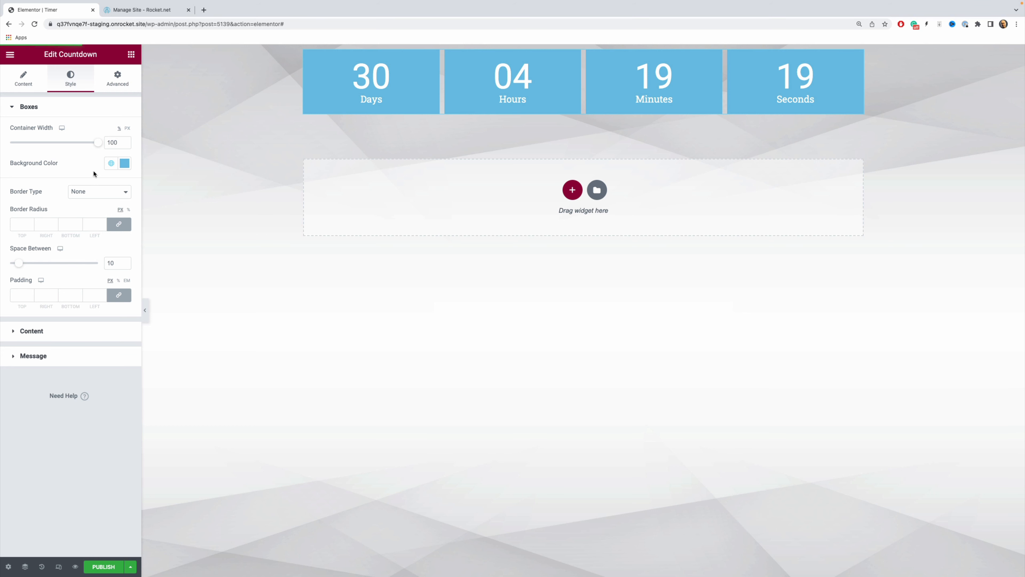
Step: Examine the global colors offered for the box background and their definitions in the site settings
left_click(110, 164)
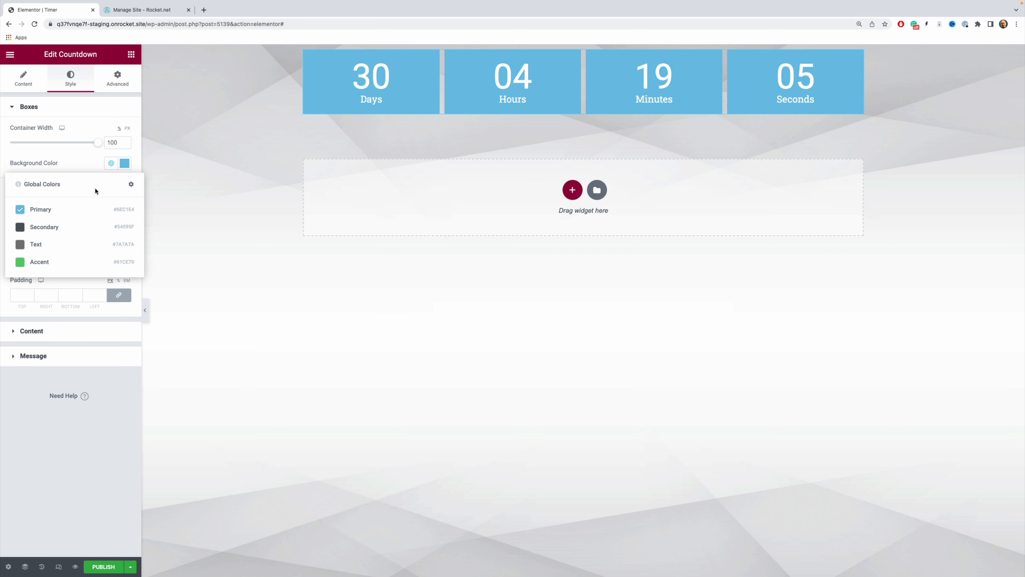
left_click(131, 184)
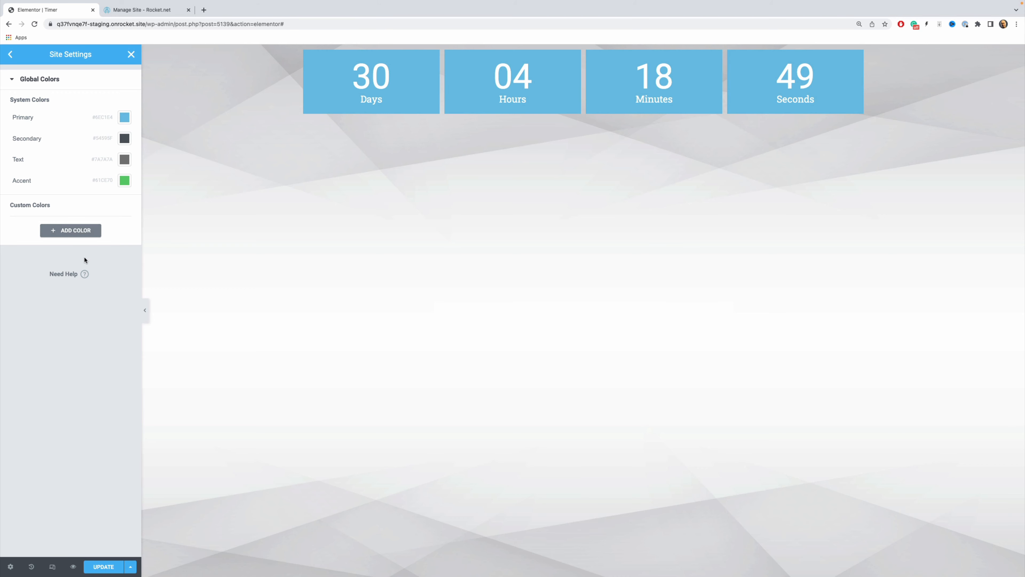
left_click(130, 56)
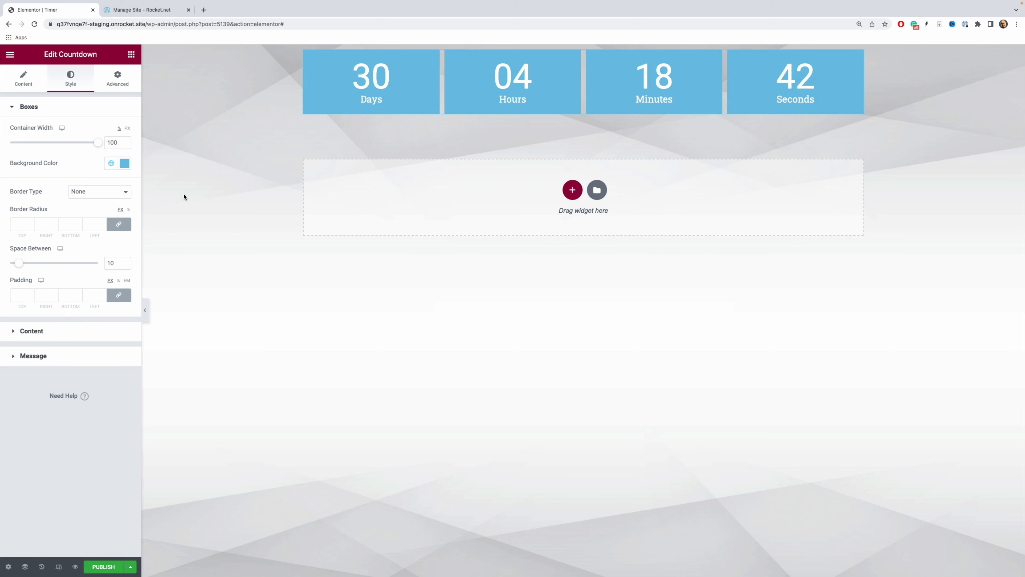
Step: Change the background color of the countdown boxes to a custom darker blue
left_click(125, 163)
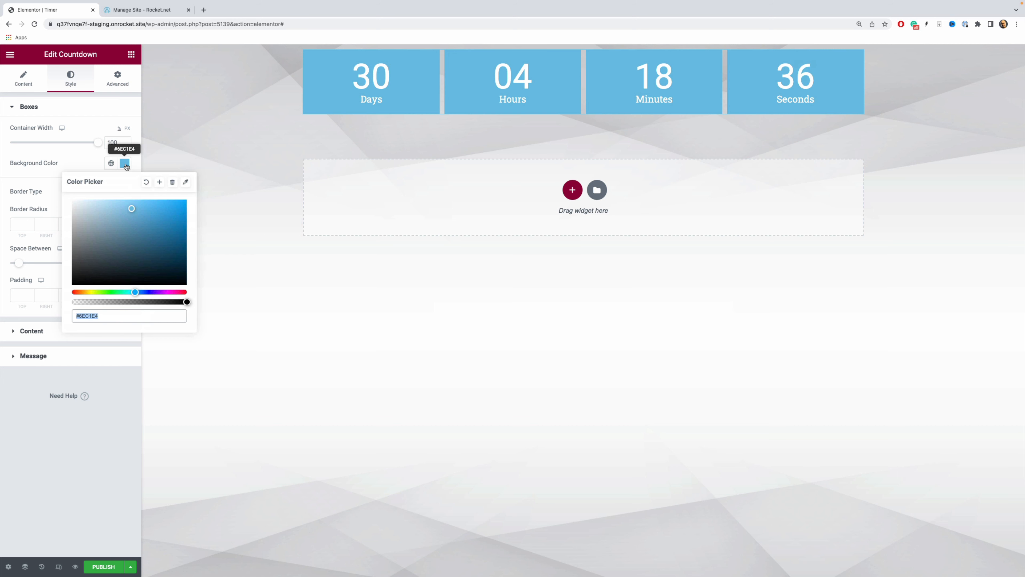
left_click(127, 209)
mouse_move(121, 211)
left_mouse_down()
mouse_move(144, 222)
mouse_move(99, 227)
mouse_move(156, 223)
mouse_move(119, 211)
mouse_move(114, 222)
mouse_move(145, 213)
mouse_move(117, 220)
mouse_move(147, 229)
mouse_move(138, 234)
left_mouse_up()
left_click(112, 319)
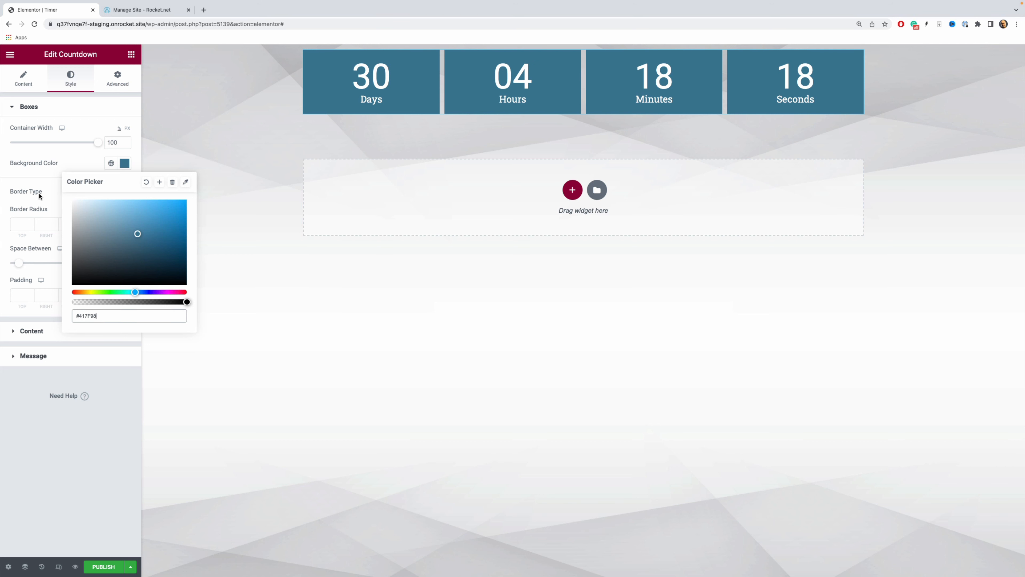
left_click(34, 173)
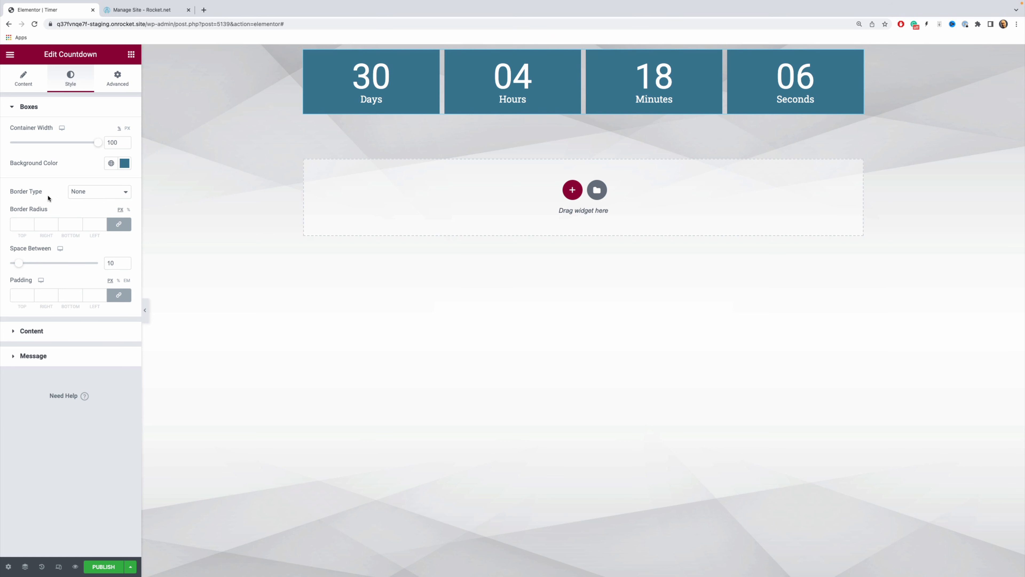
Step: Give the countdown boxes a dotted border with a width of 5 on all four sides
left_click(80, 193)
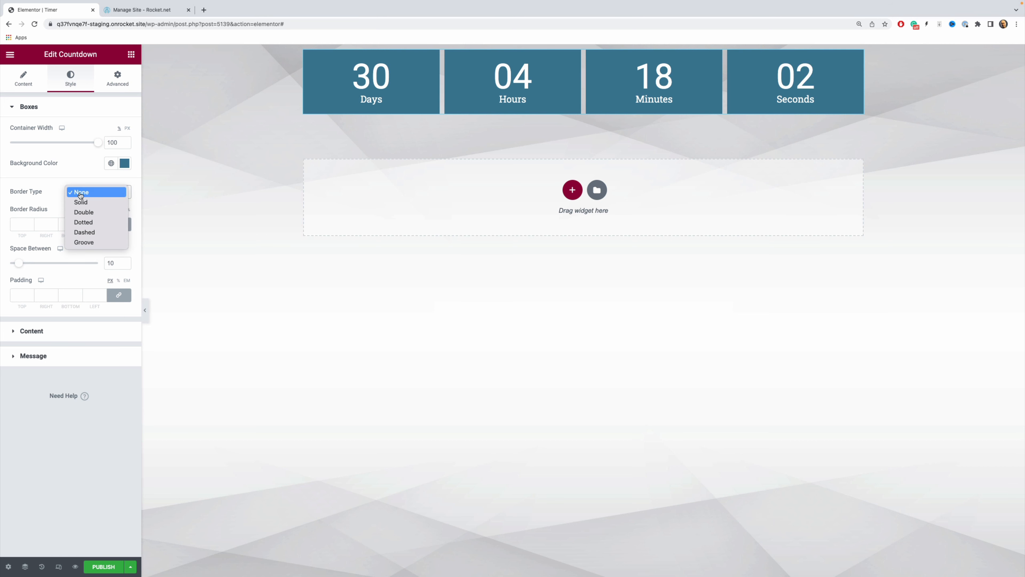
left_click(88, 224)
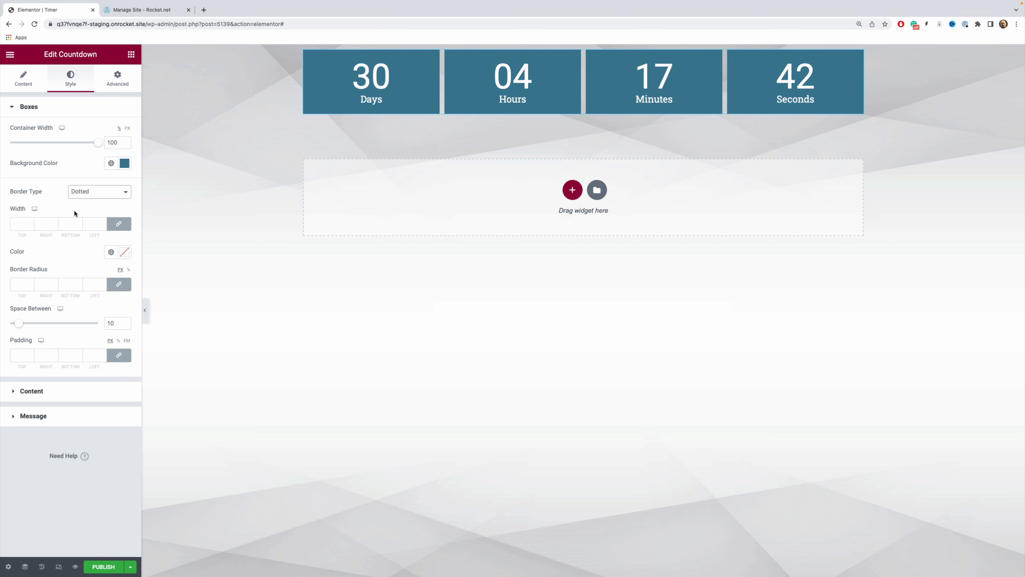
left_click(16, 226)
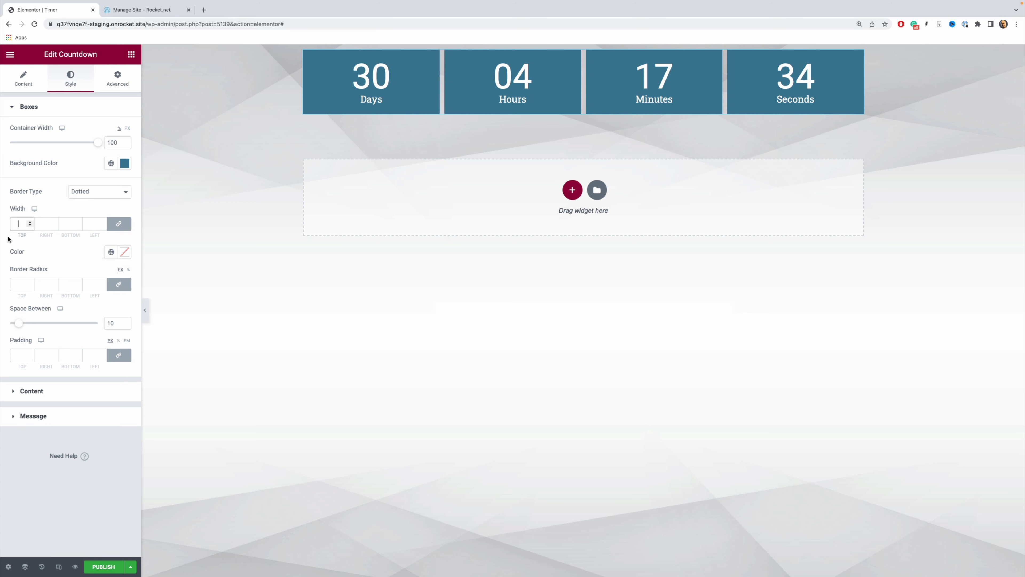
left_click(30, 225)
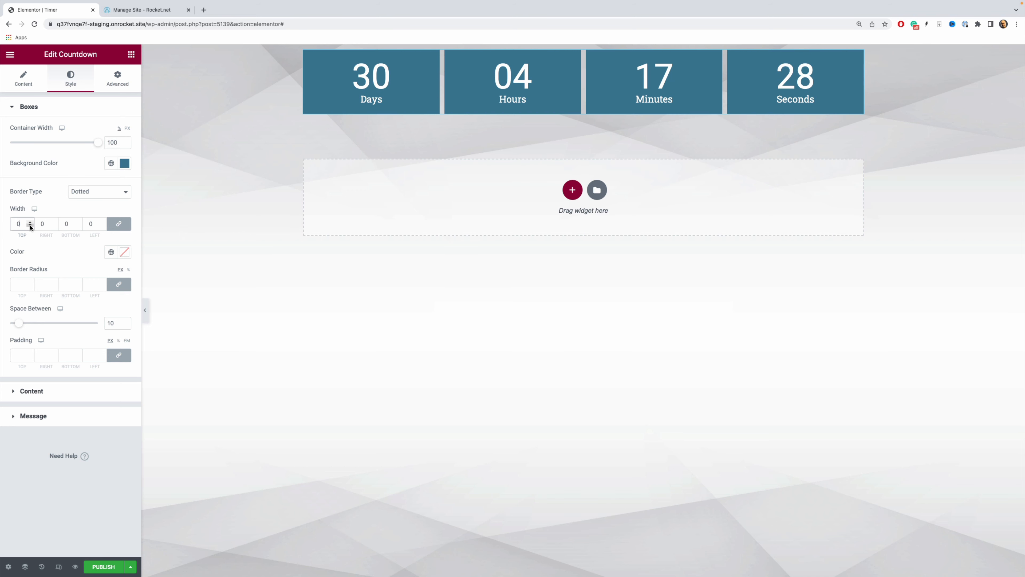
left_click(30, 222)
left_click(30, 222)
left_click(29, 222)
left_click(30, 222)
left_click(30, 222)
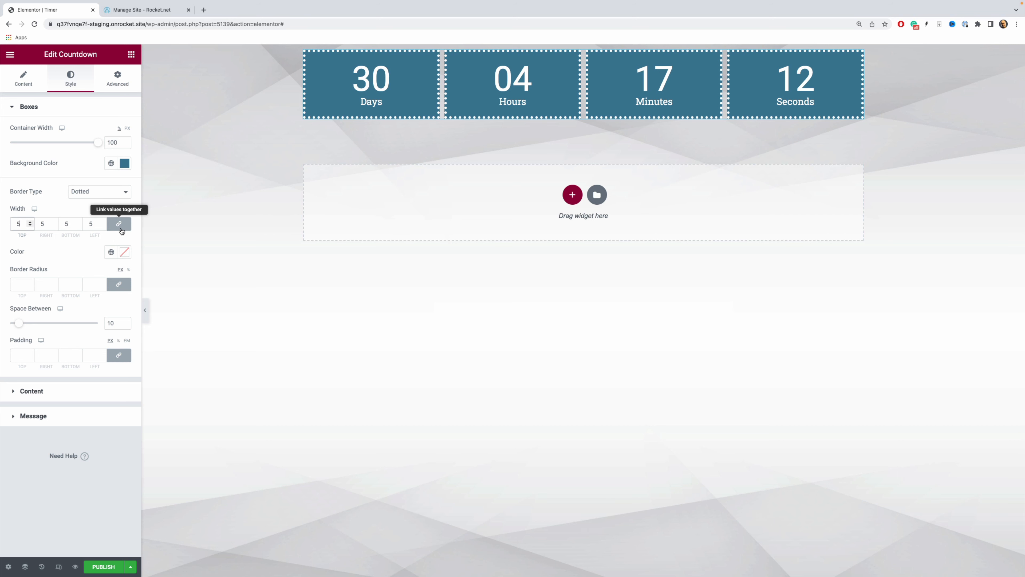
Step: Try border widths of 6 and 7 on all sides of the boxes and return them to 5
left_click(31, 222)
left_click(31, 222)
left_click(30, 225)
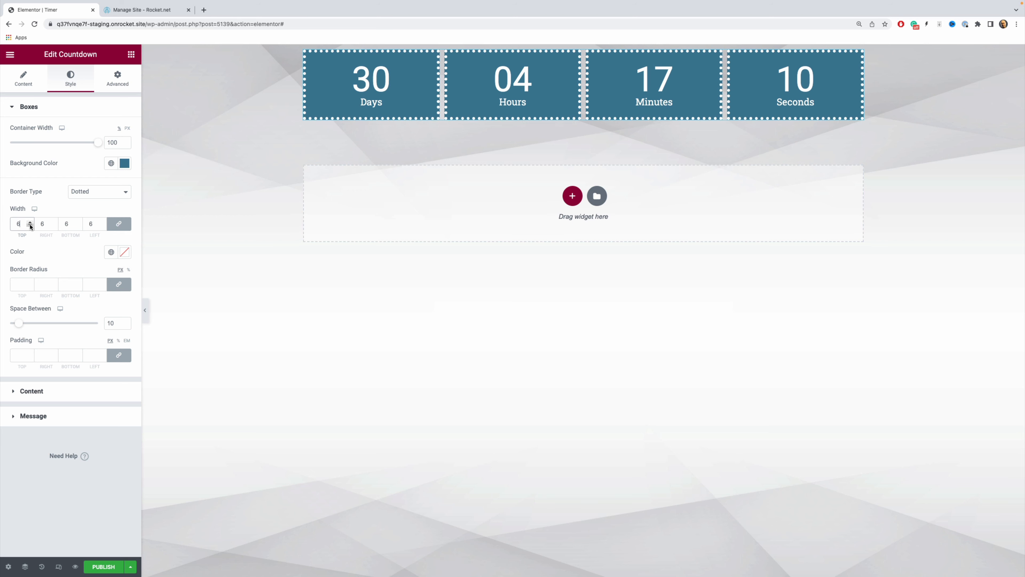
left_click(30, 225)
left_click(31, 221)
left_click(31, 221)
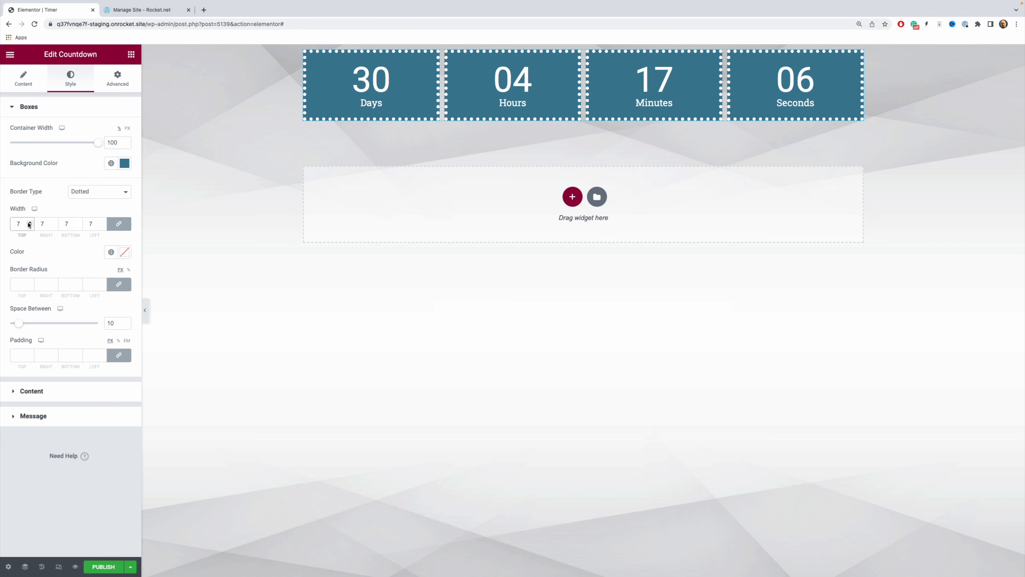
left_click(30, 225)
left_click(30, 225)
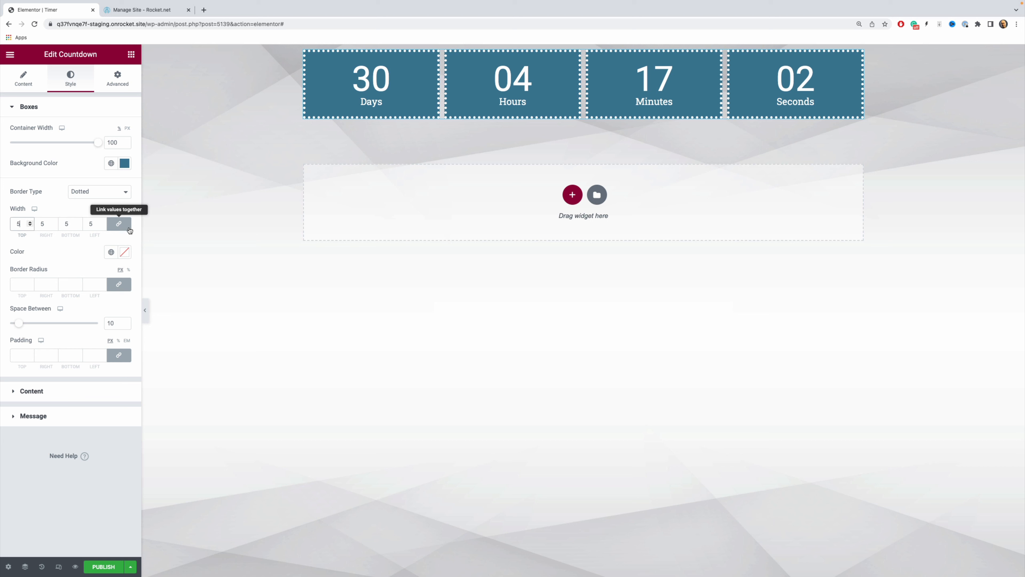
Step: Unlink the border widths, try a right border width of up to 11, and set it back to 5
left_click(114, 228)
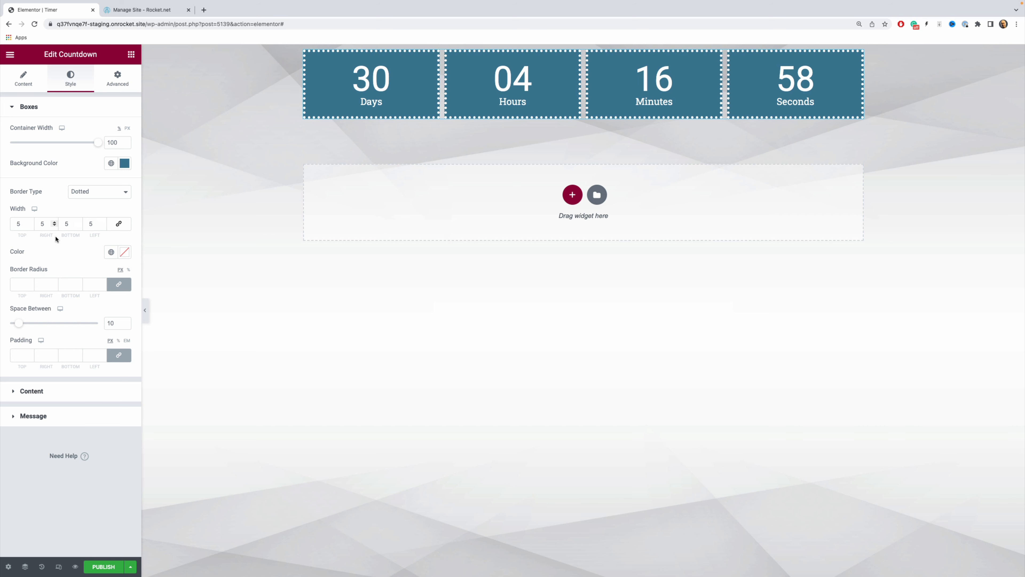
left_click(54, 222)
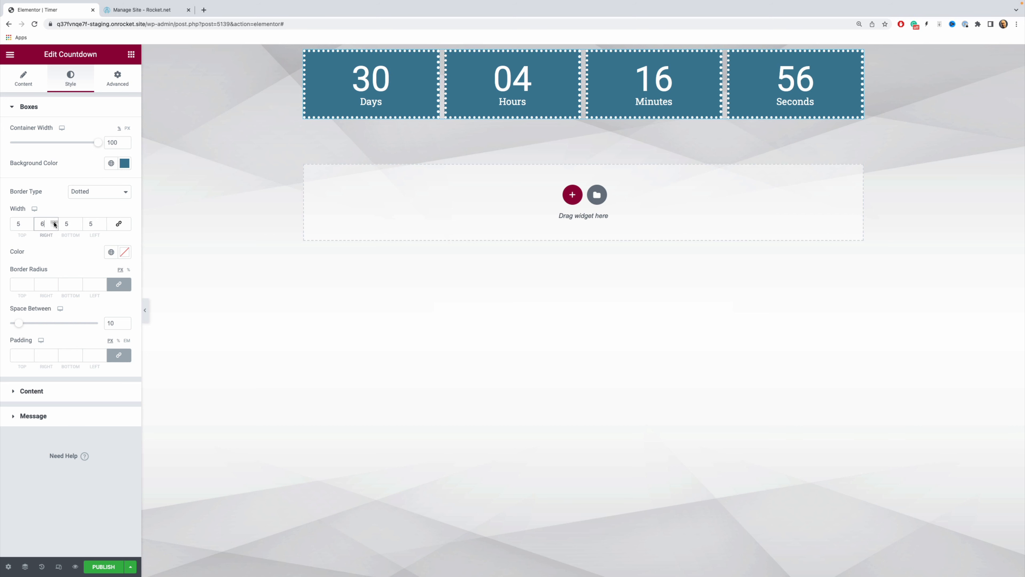
left_click(54, 223)
left_click(54, 223)
left_click(54, 226)
left_click(54, 225)
left_click(54, 223)
left_click(54, 222)
left_click(54, 223)
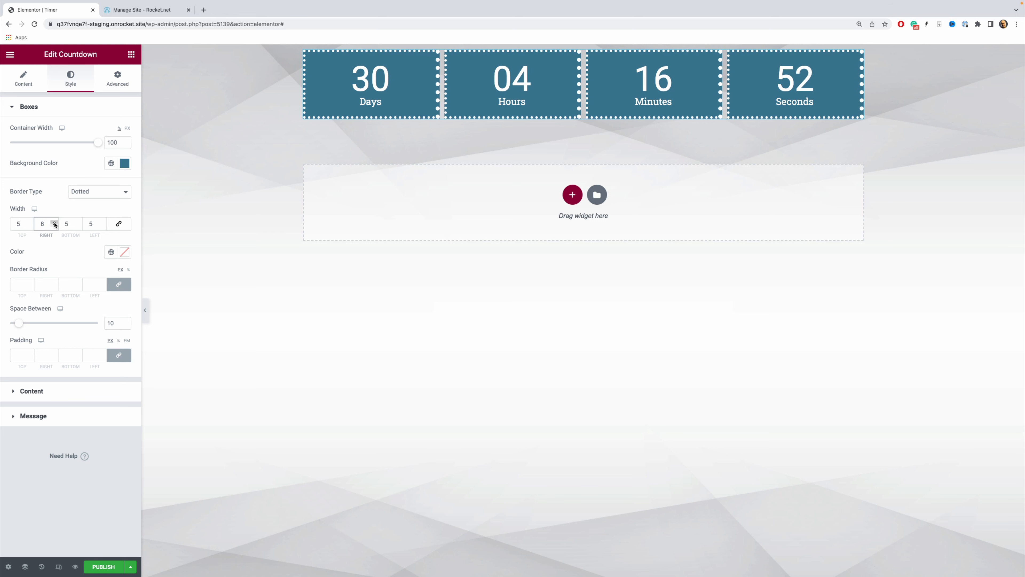
left_click(54, 223)
left_click(54, 223)
left_click(54, 223)
left_click(55, 226)
left_click(55, 226)
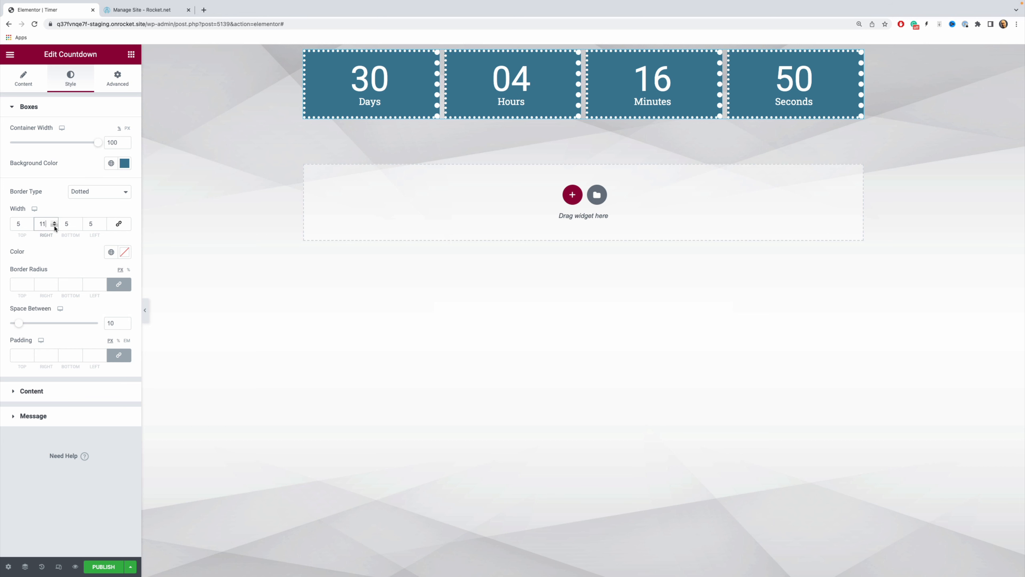
left_click(55, 226)
left_click(55, 227)
left_click(55, 226)
left_click(55, 226)
left_click(55, 226)
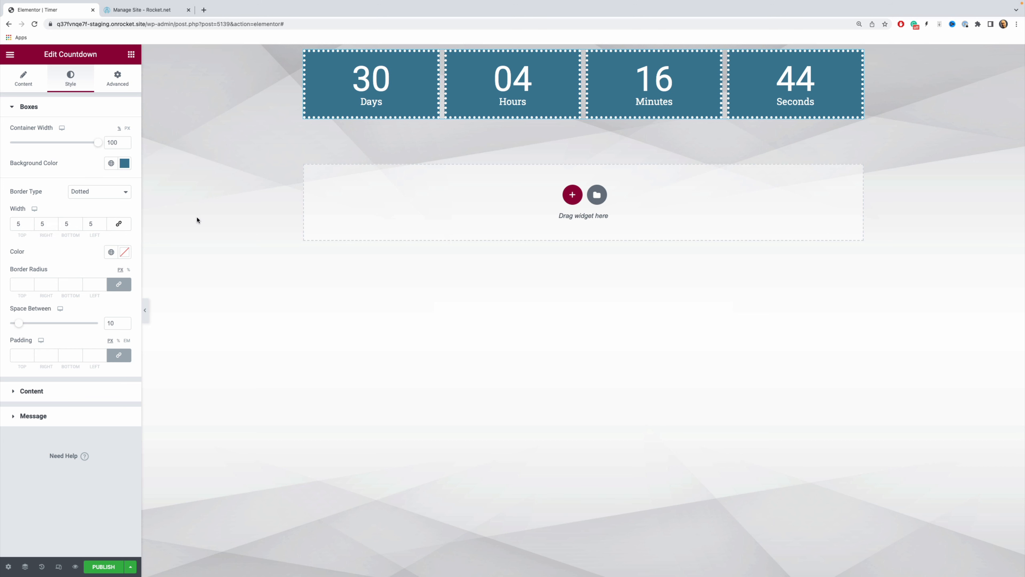
Step: Set the dotted border of the countdown boxes to a custom muted red color
left_click(110, 251)
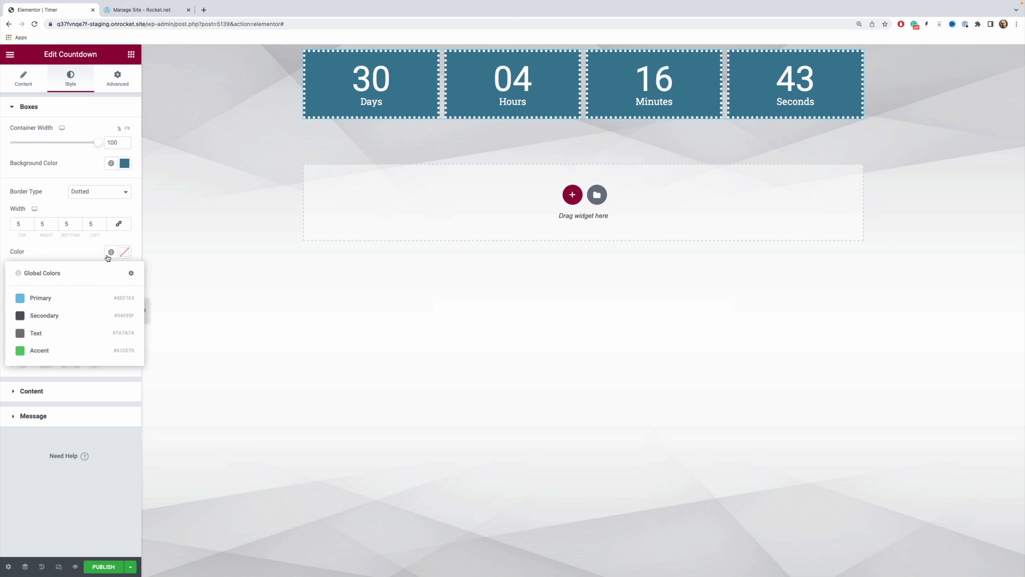
left_click(74, 255)
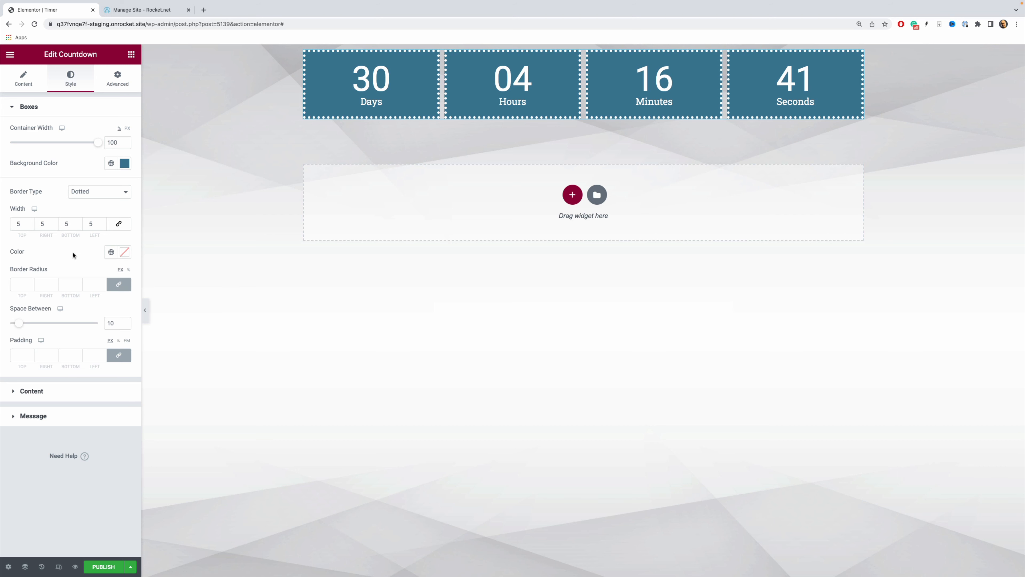
left_click(124, 253)
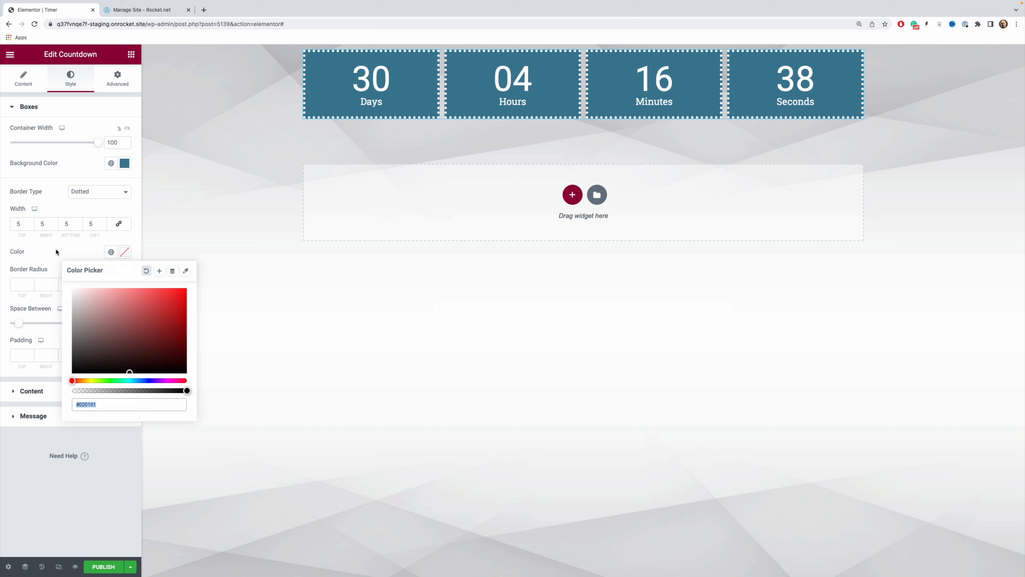
left_click_drag(131, 370, 133, 323)
left_click(49, 254)
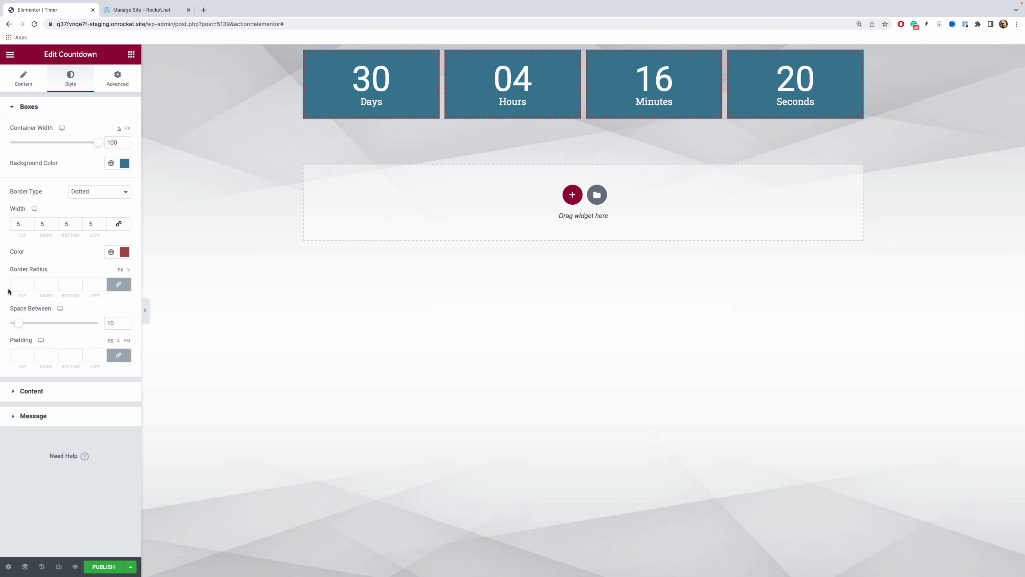
Step: Set the boxes' border radius to 3 on all sides, unlink its values, and set the space between the boxes to 25
triple_click(30, 282)
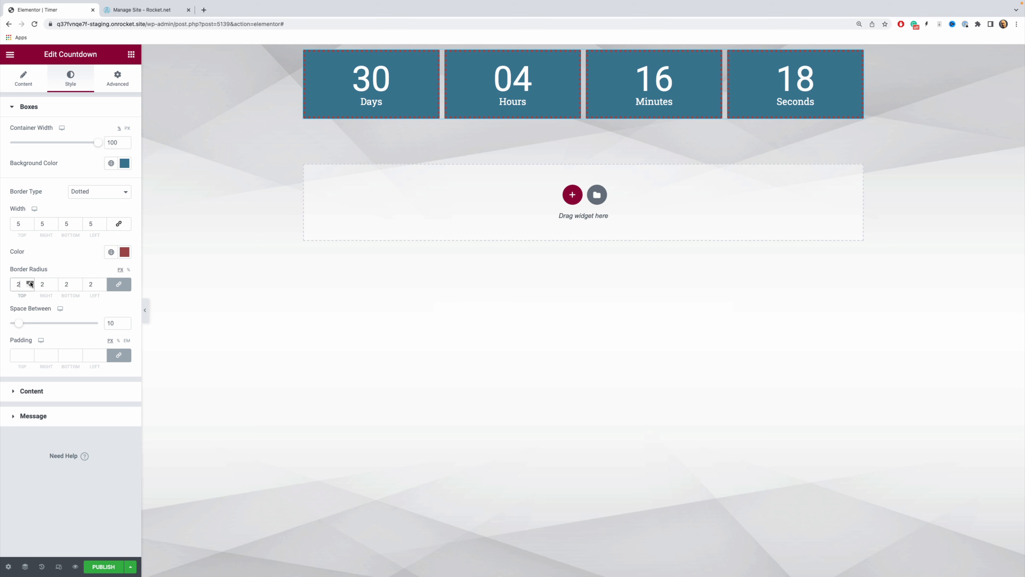
left_click(111, 291)
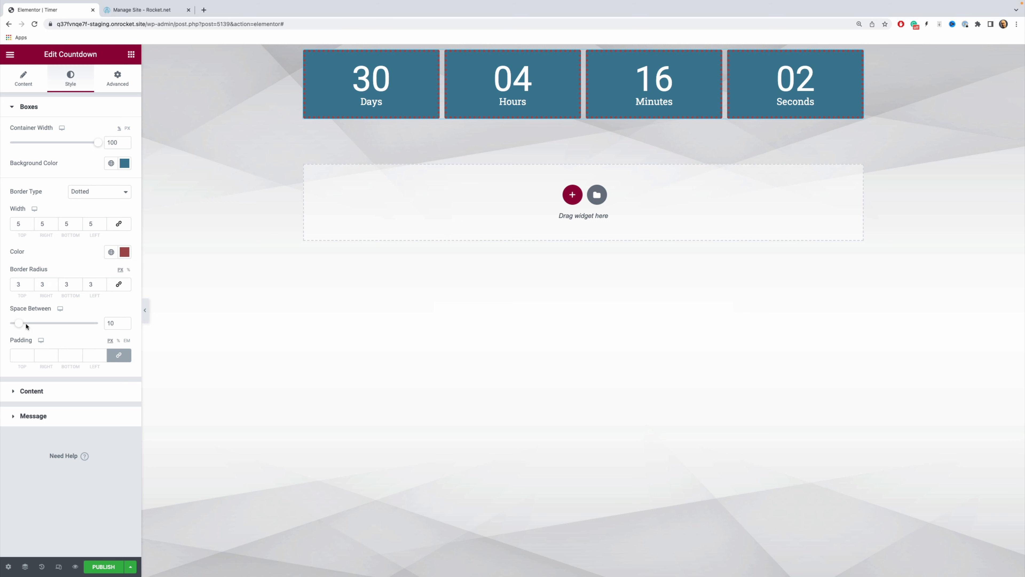
mouse_move(20, 325)
left_mouse_down()
mouse_move(54, 326)
mouse_move(33, 323)
left_mouse_up()
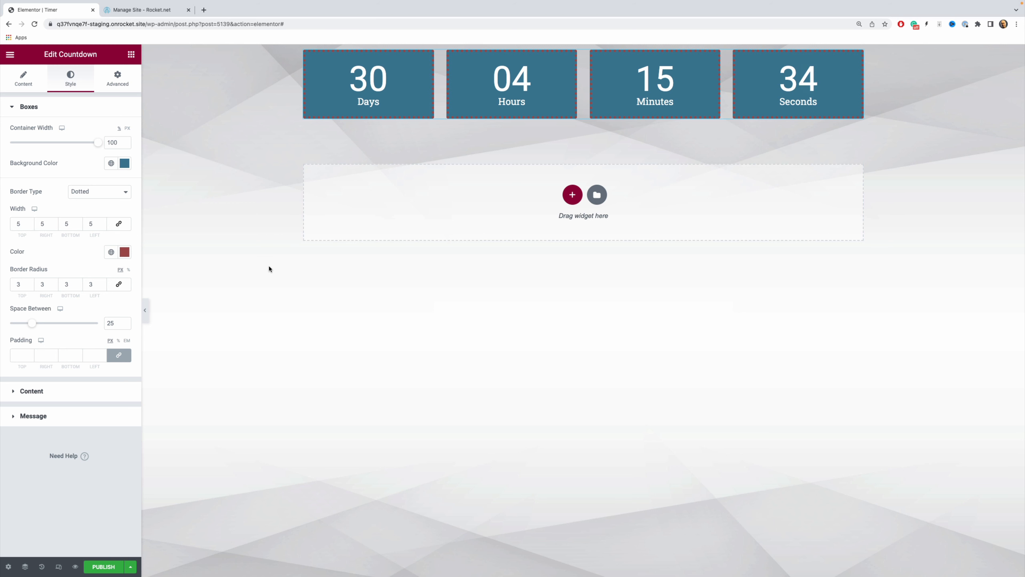
left_click(12, 108)
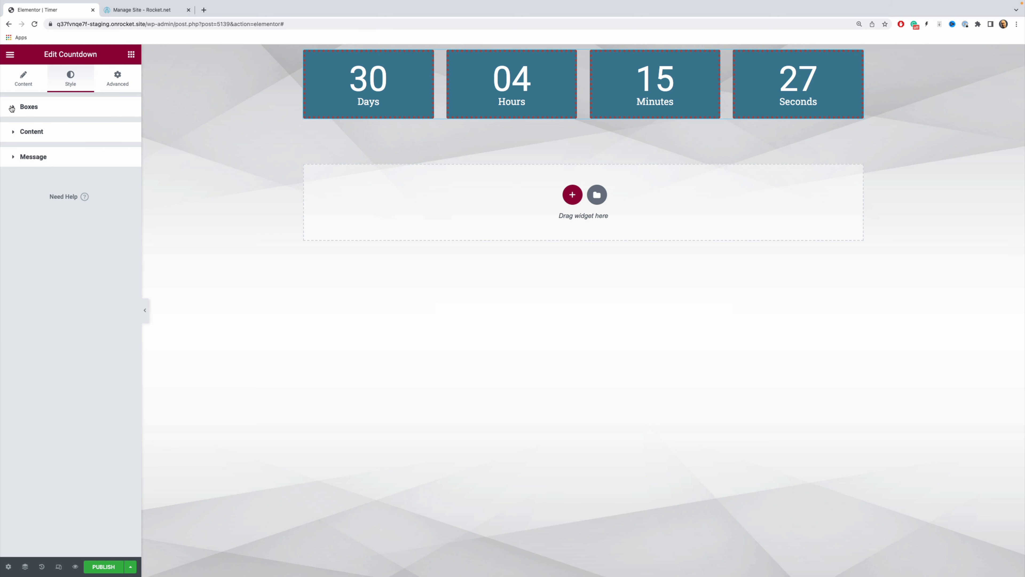
Step: Set the color of the countdown digits to a custom light pink
left_click(12, 134)
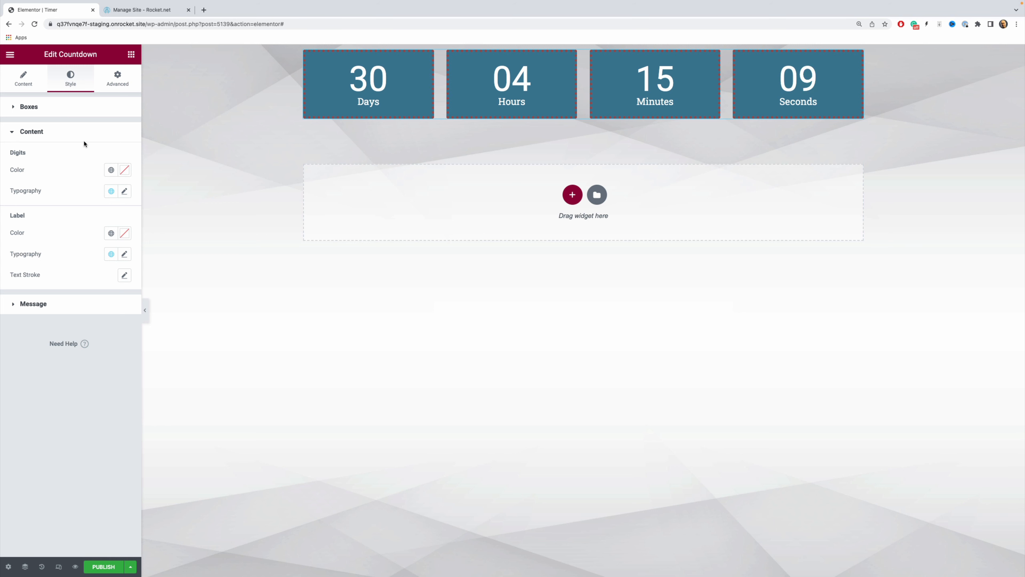
left_click(127, 173)
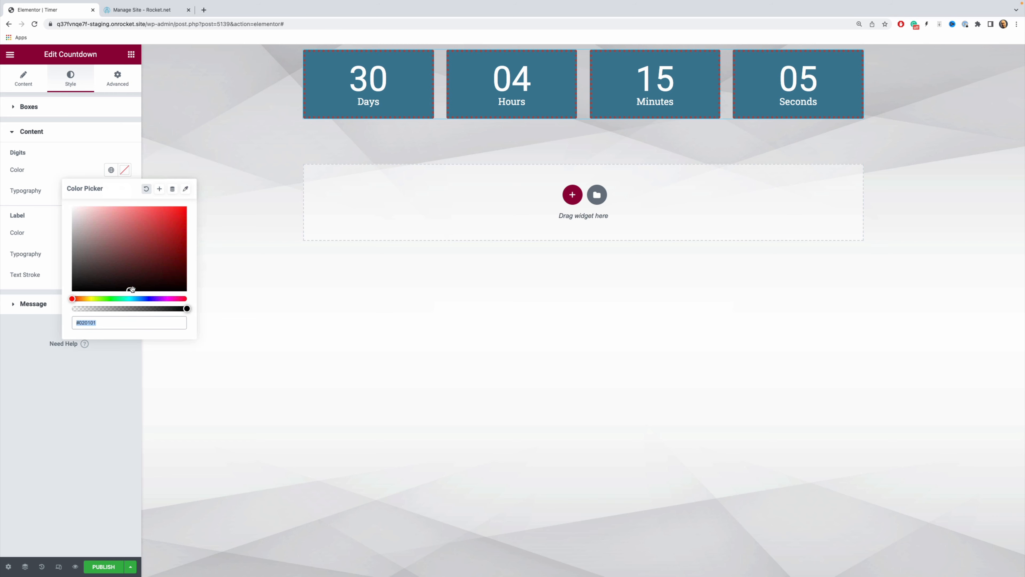
mouse_move(131, 290)
left_mouse_down()
mouse_move(153, 259)
mouse_move(103, 210)
left_mouse_up()
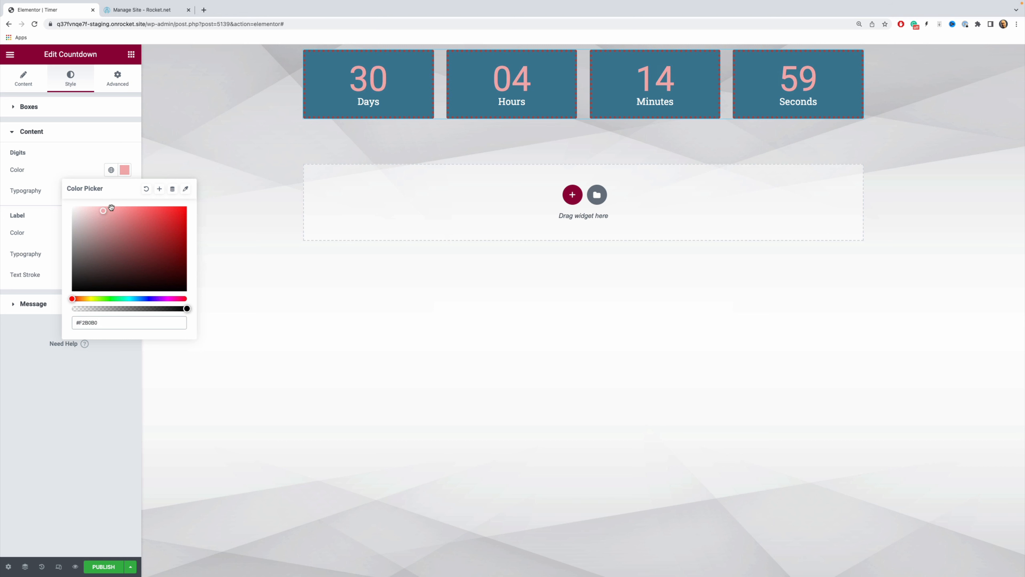
left_click(42, 155)
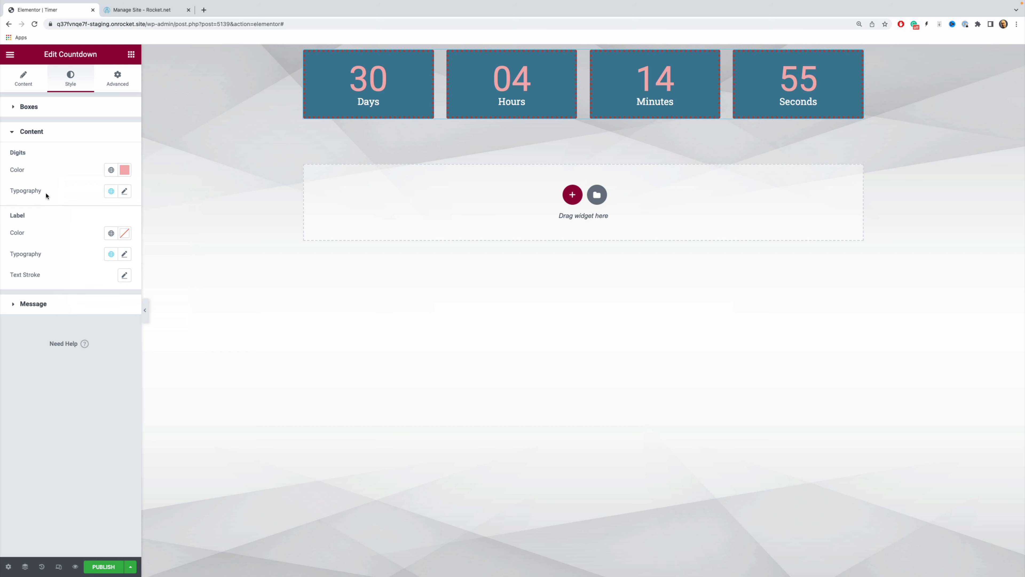
Step: Look at the global fonts available for the digits and their site-wide settings, and return to the countdown widget
left_click(110, 194)
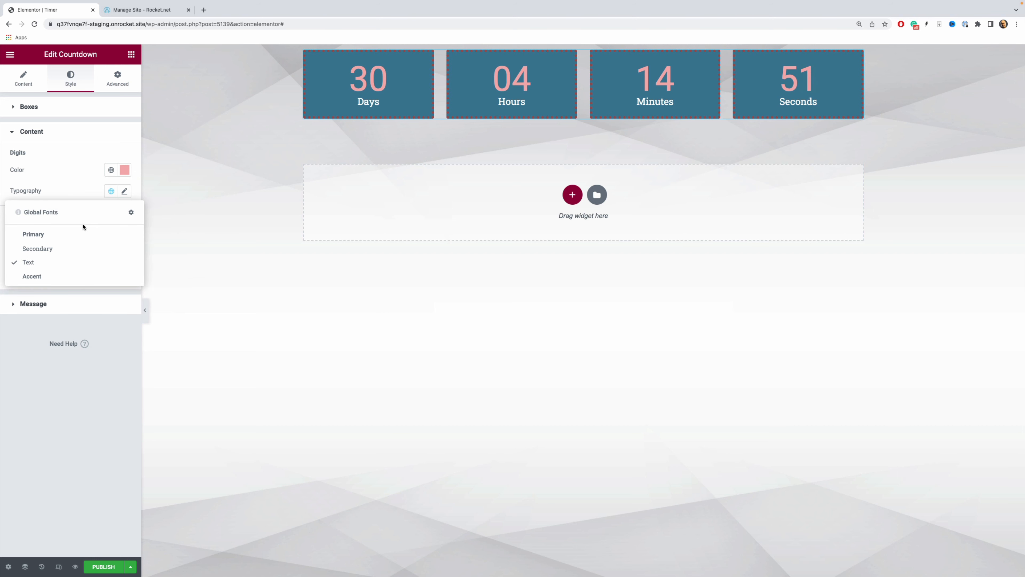
left_click(130, 213)
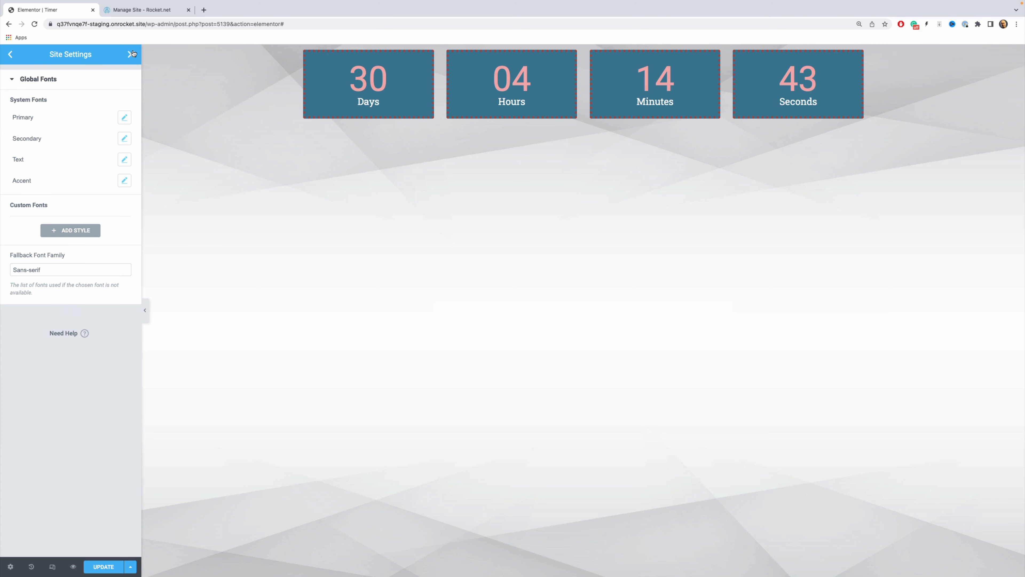
left_click(131, 53)
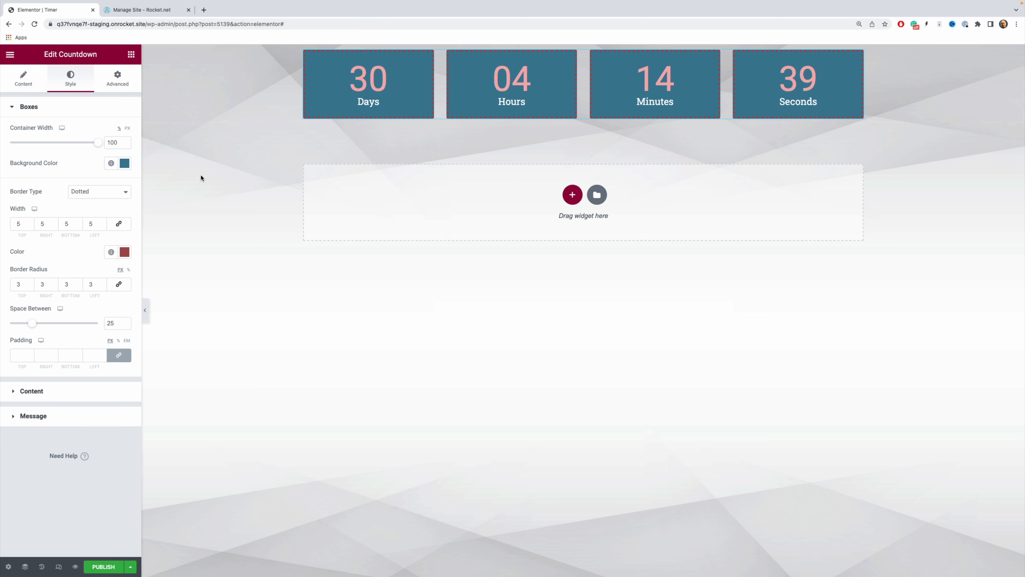
Step: Try Roboto Condensed for the digits' typography and settle on the Rochester font with 0.1 letter spacing and 1.6 em word spacing
left_click(12, 107)
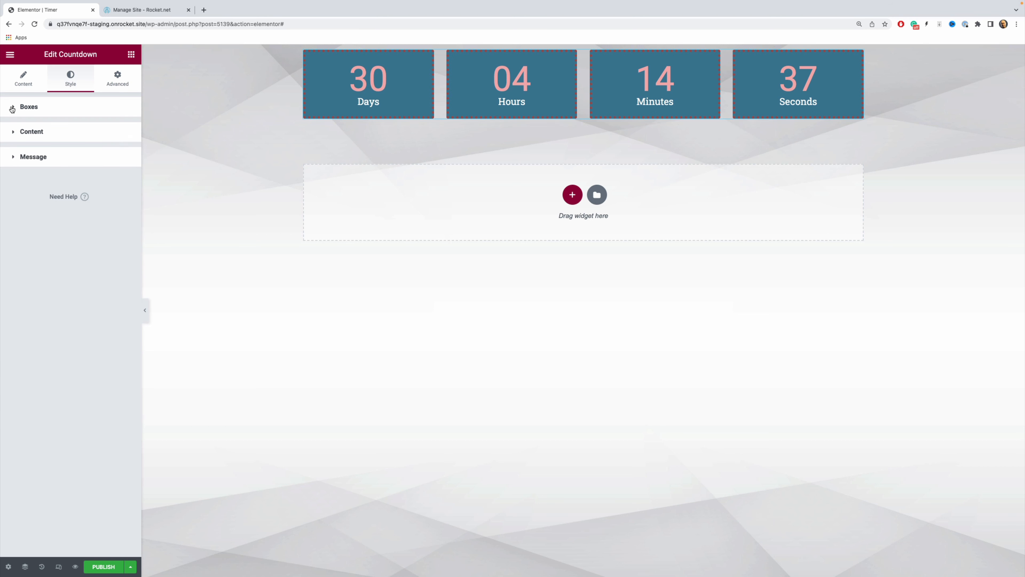
left_click(41, 133)
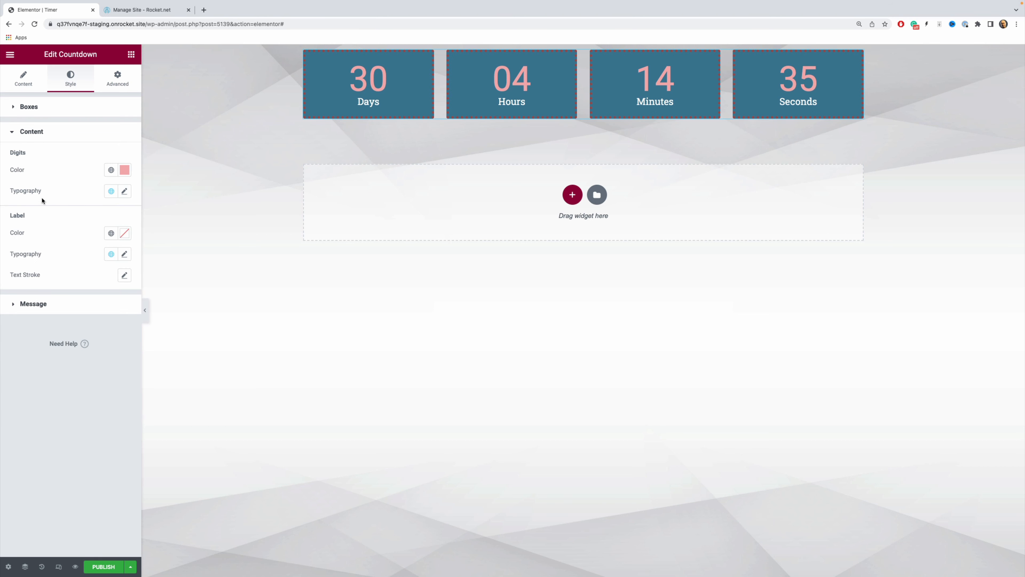
left_click(125, 192)
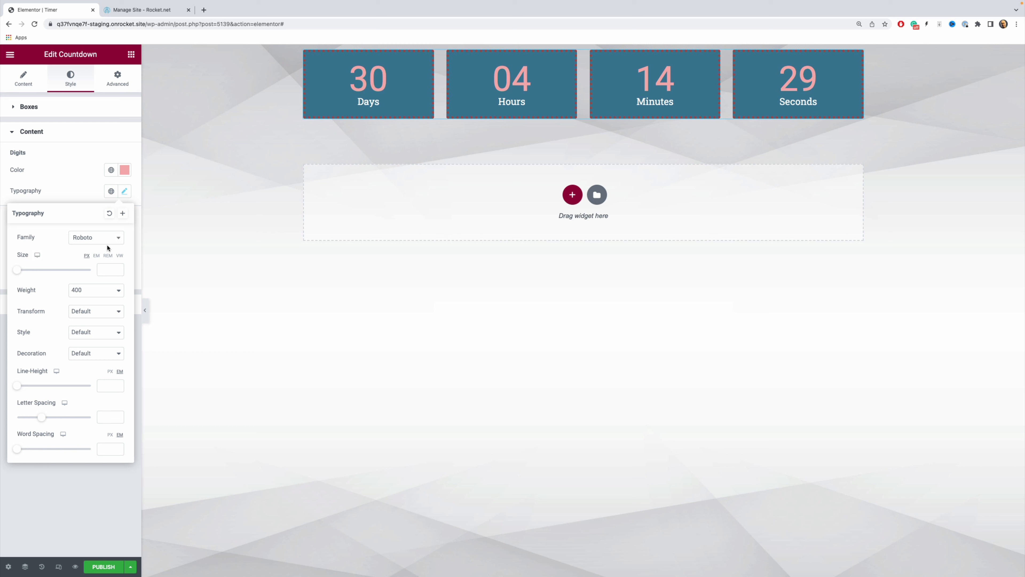
left_click(115, 239)
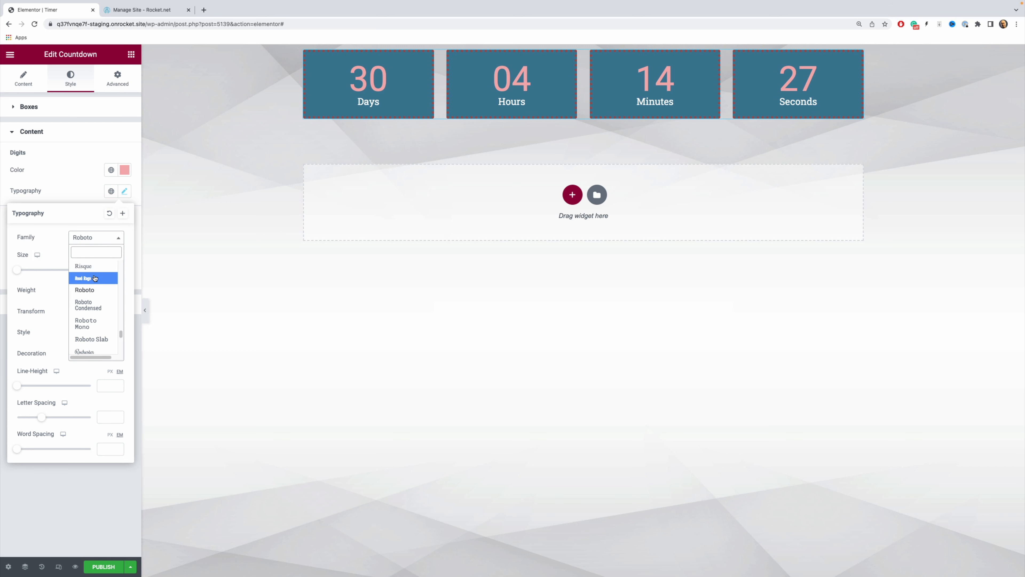
left_click(89, 305)
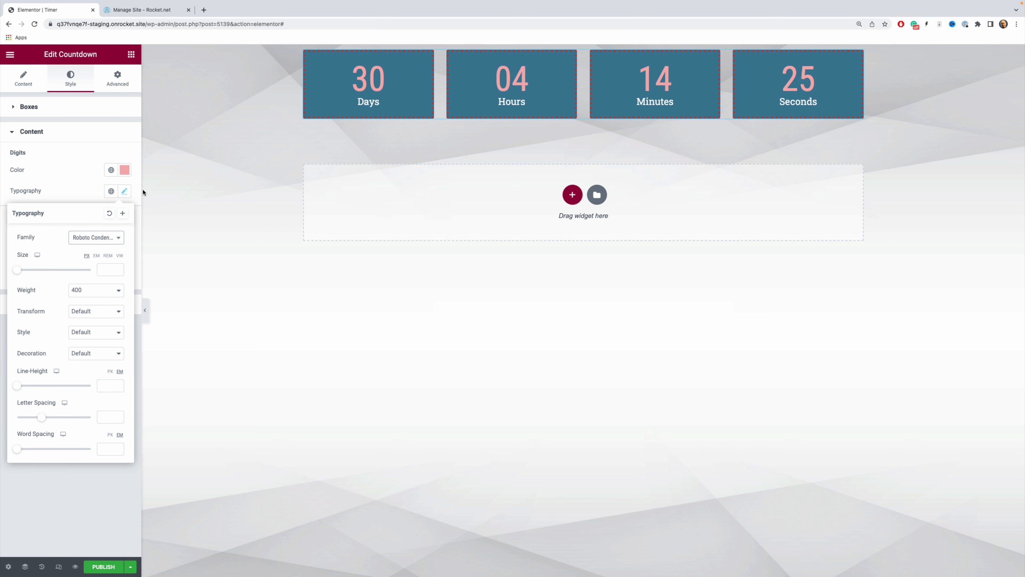
left_click(101, 238)
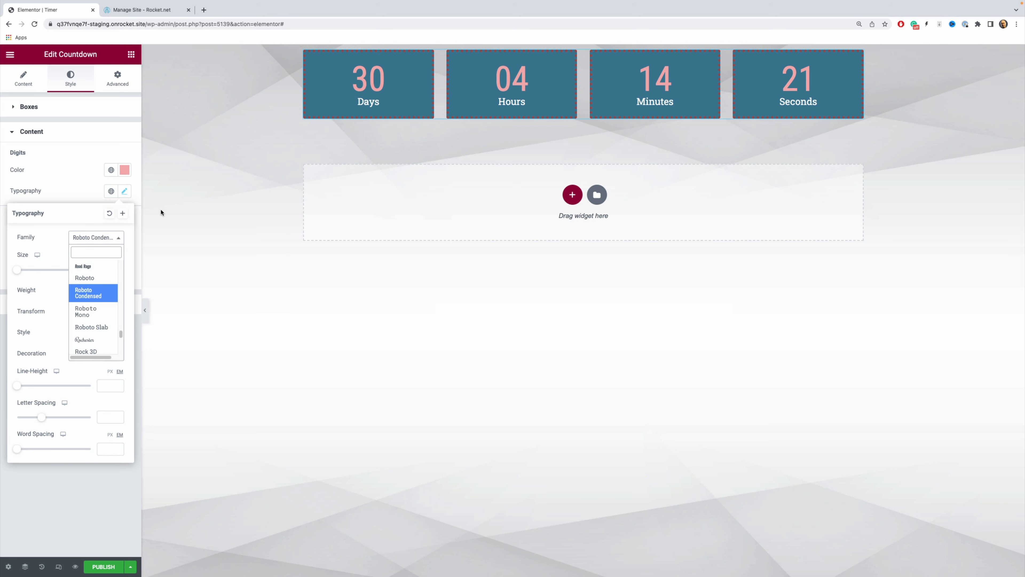
left_click(93, 341)
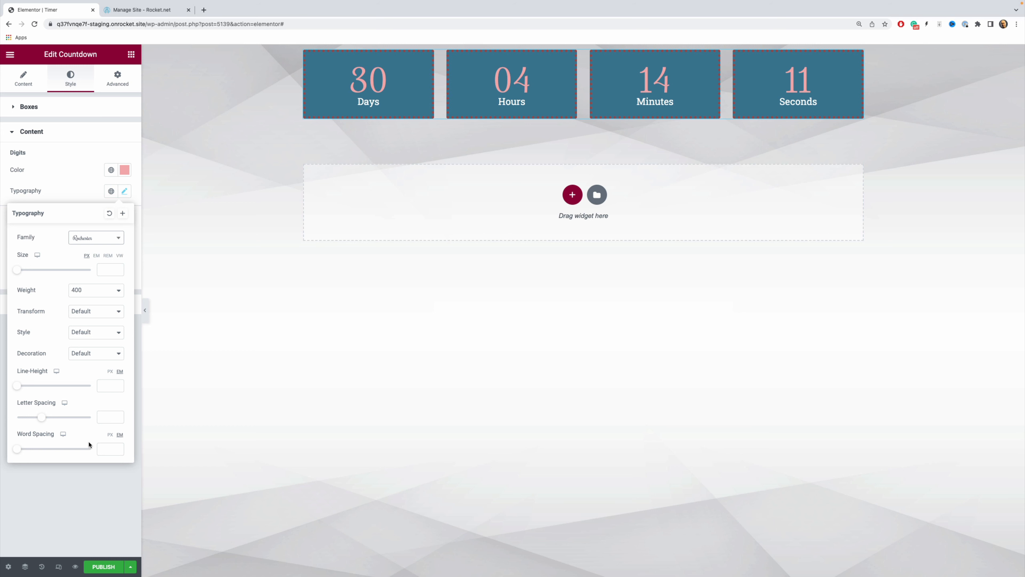
left_click_drag(16, 452, 41, 414)
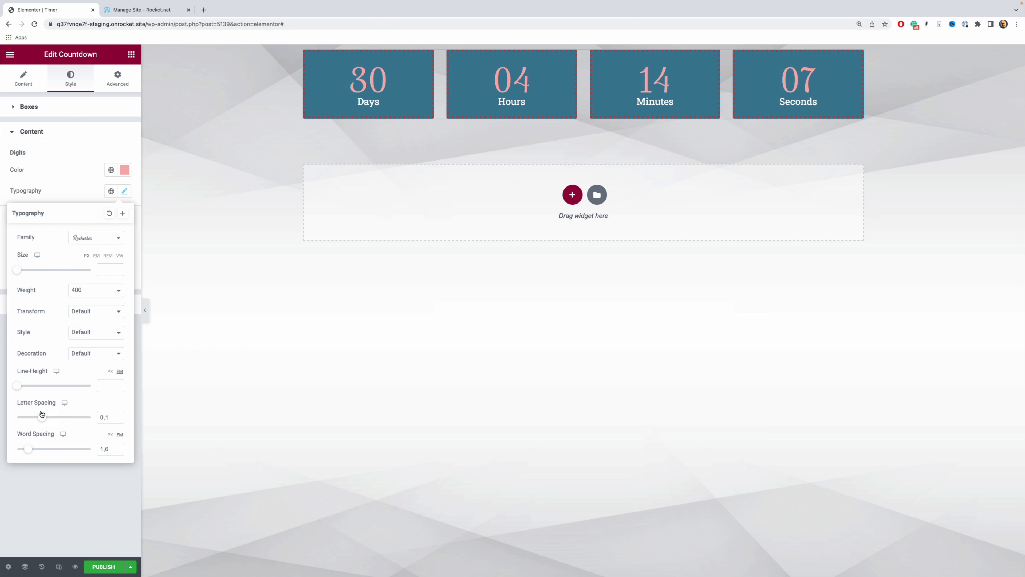
left_click(3, 247)
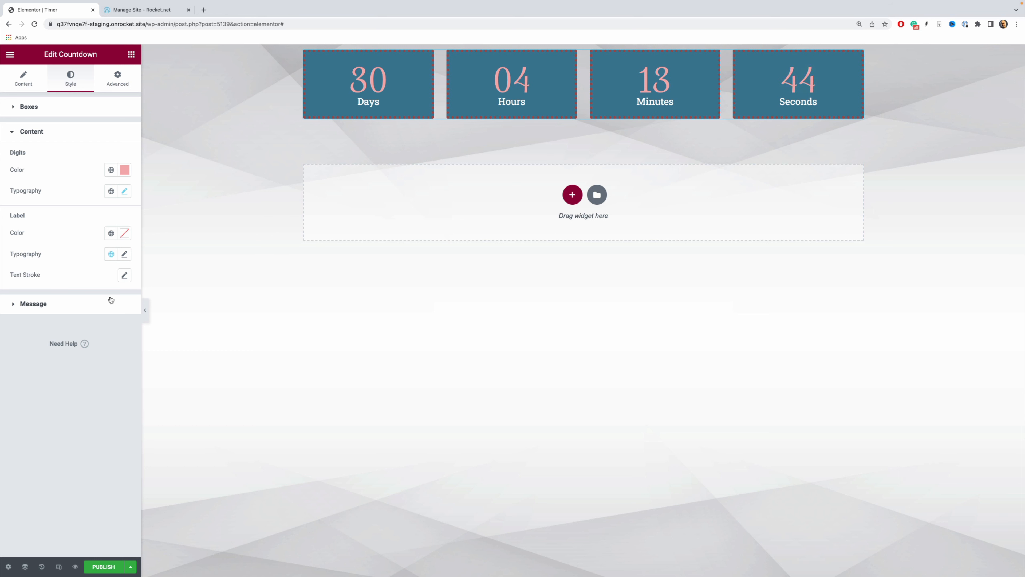
Step: Give the countdown labels a black text stroke of 1 px
left_click(124, 276)
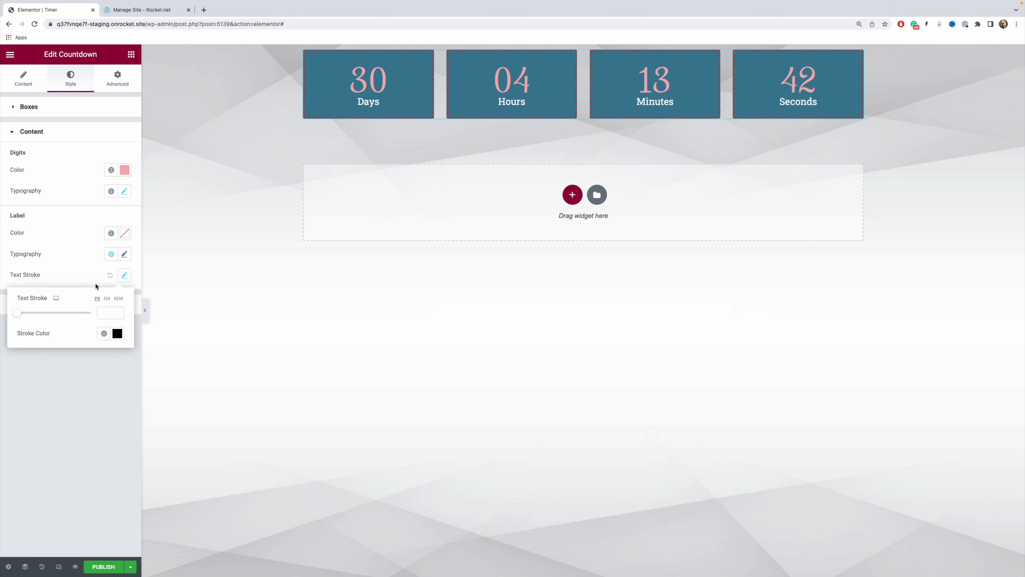
mouse_move(20, 315)
left_mouse_down()
mouse_move(47, 316)
mouse_move(27, 313)
left_mouse_up()
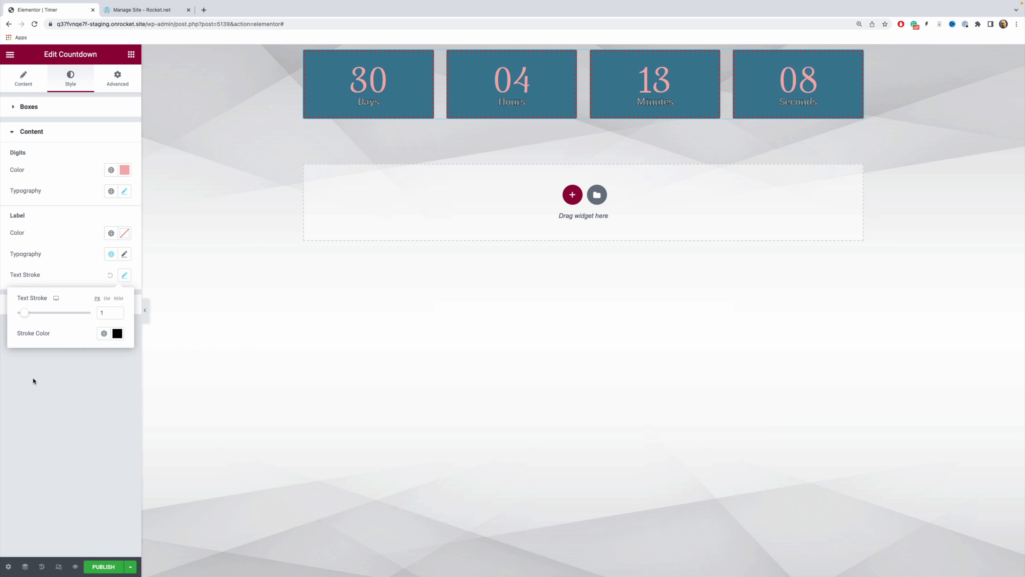
left_click(45, 378)
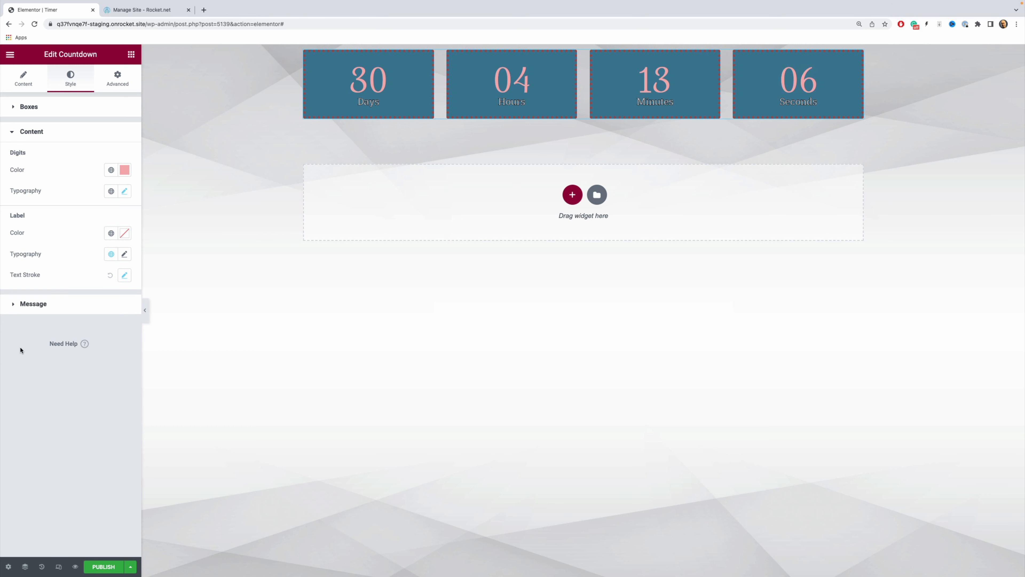
Step: Review the styling options for the expiry message and the countdown's content settings, including actions after expiry
left_click(14, 303)
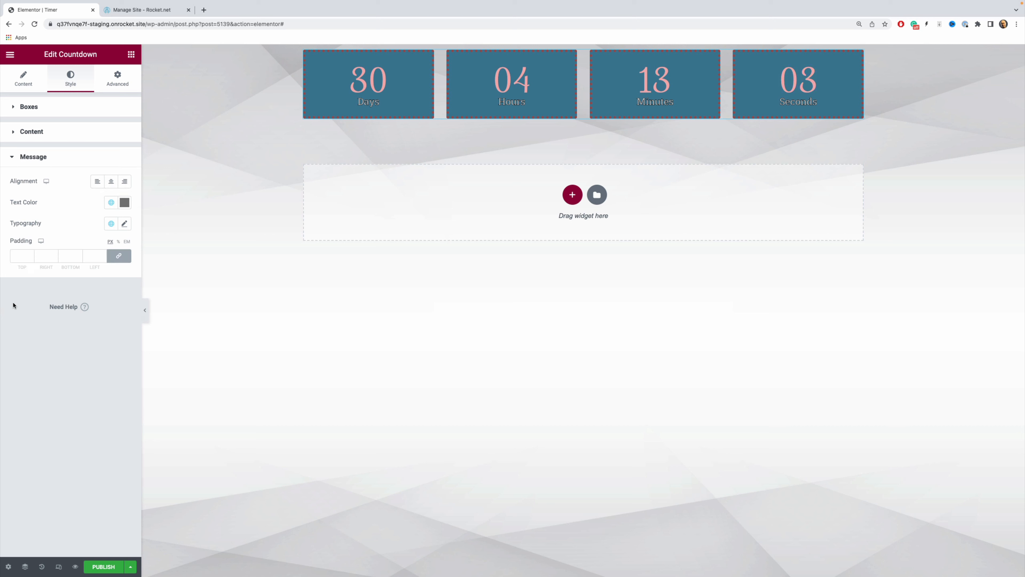
left_click(12, 159)
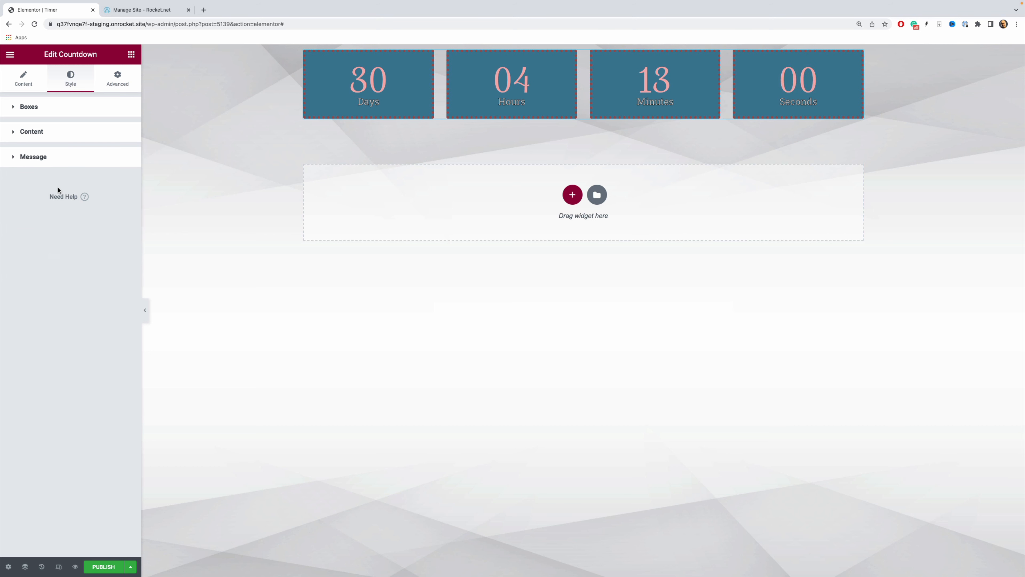
left_click(22, 83)
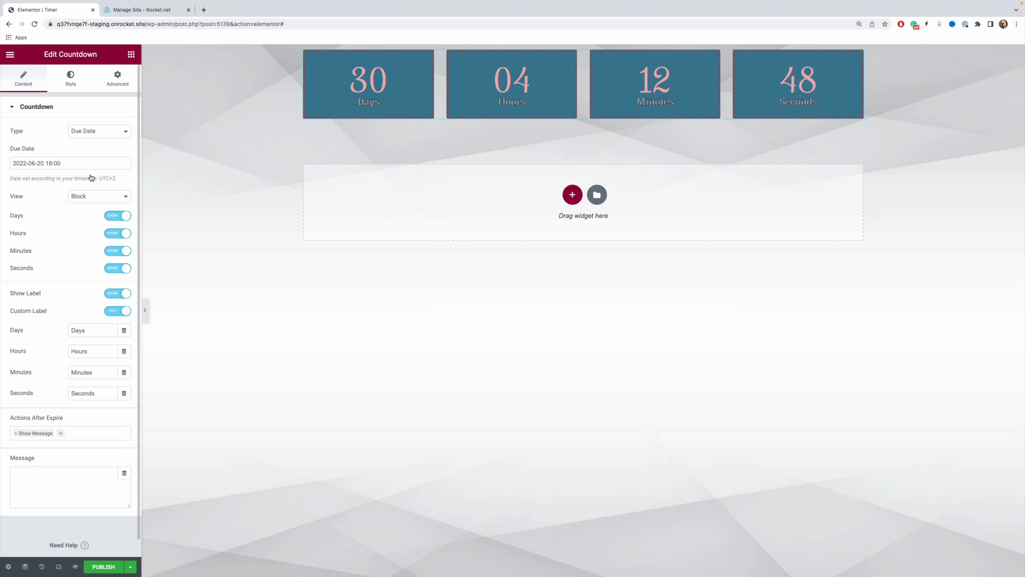
left_click(70, 78)
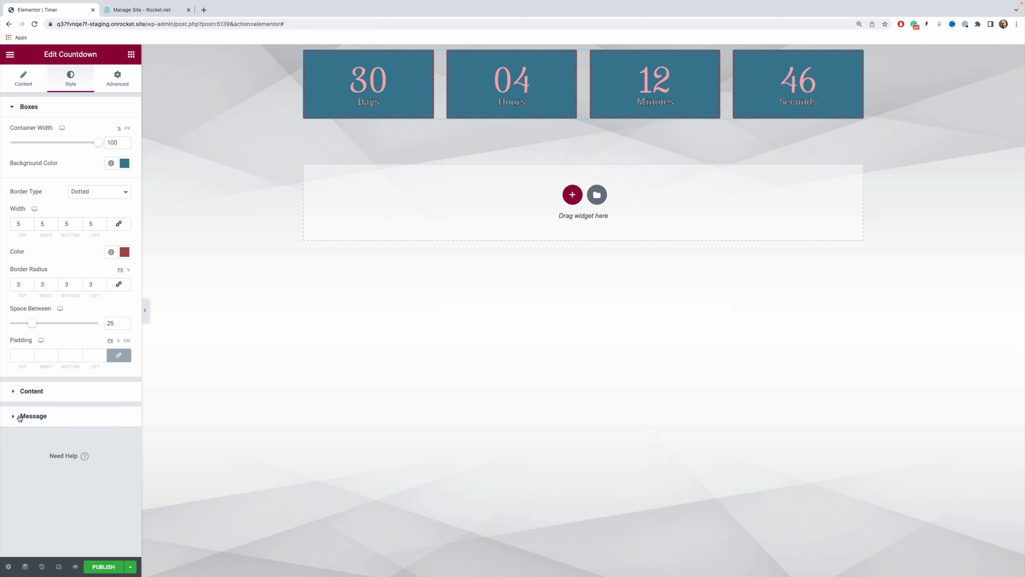
left_click(13, 108)
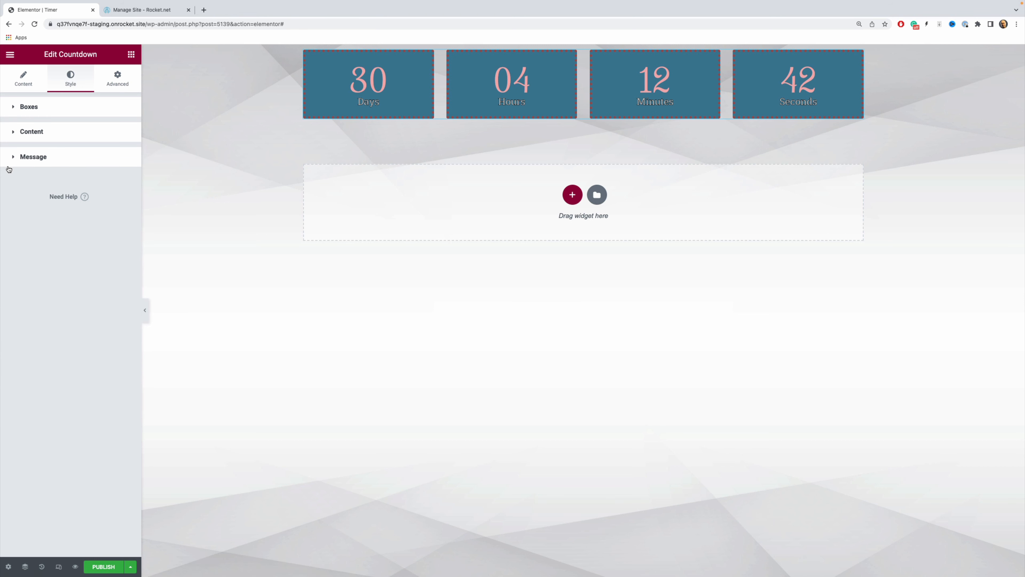
left_click(16, 162)
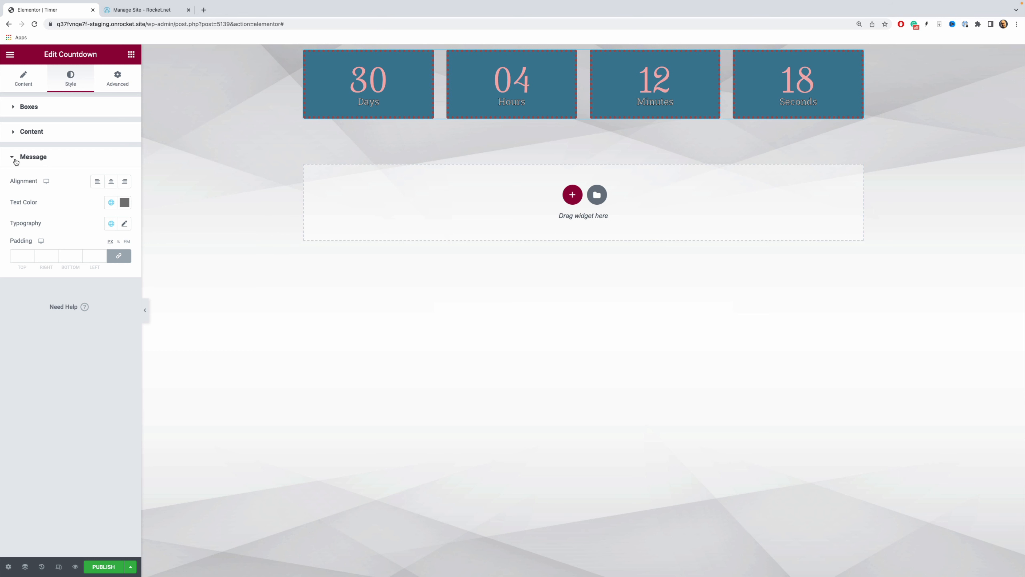
left_click(27, 87)
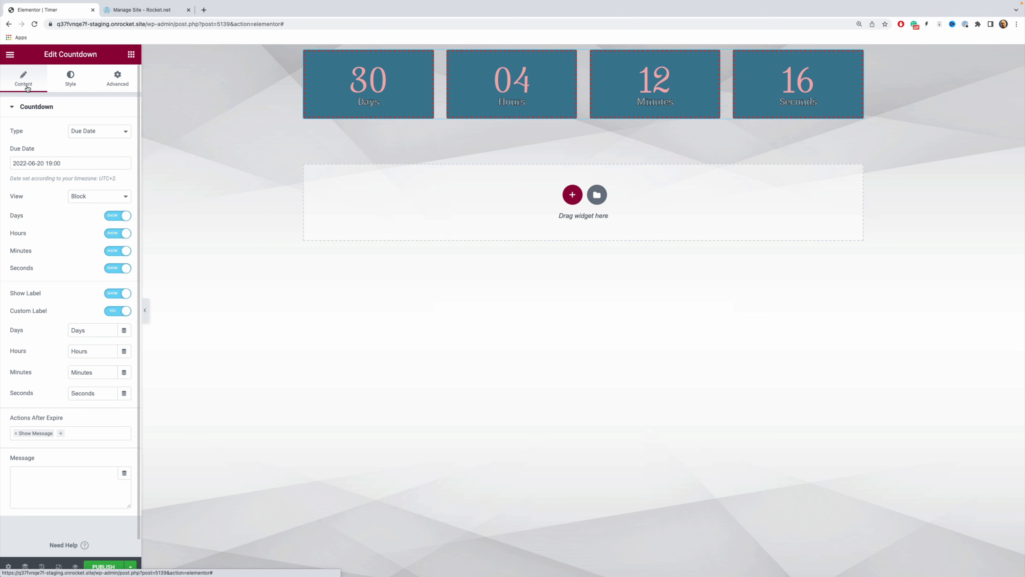